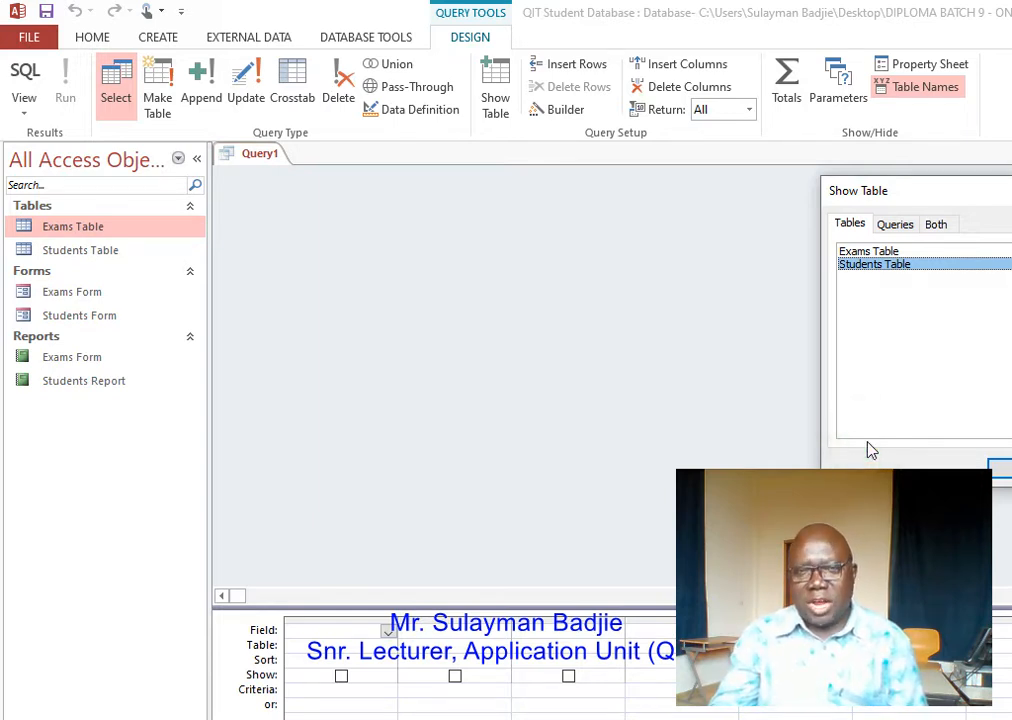
- Add the Students Table to the new query and enlarge its field list to show all fields
left_click(870, 439)
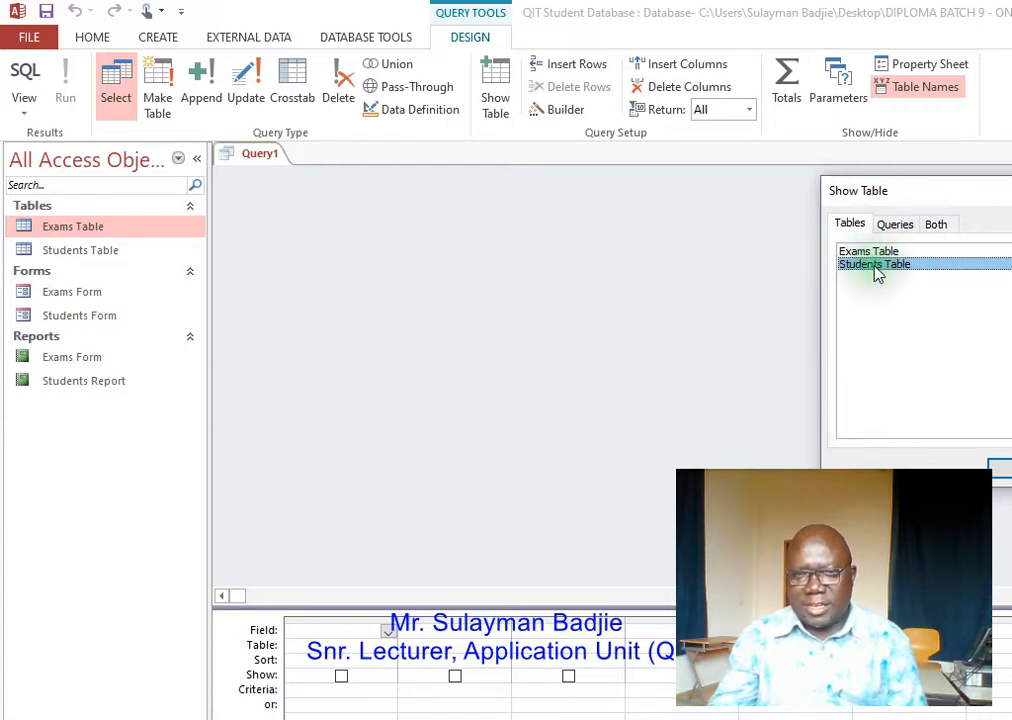
left_click(1000, 467)
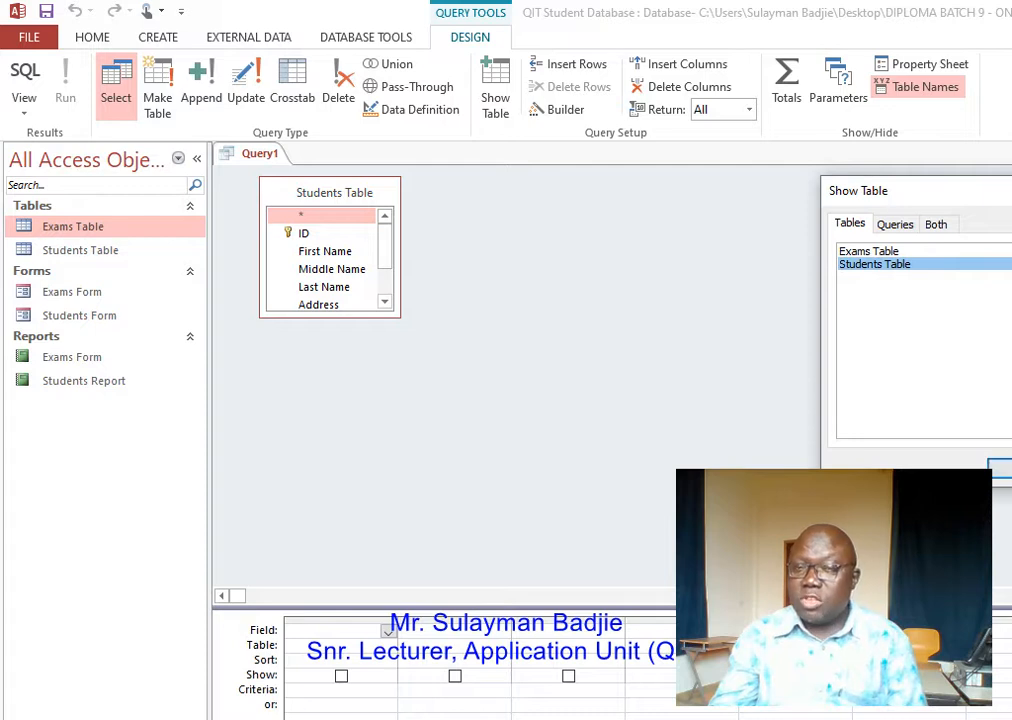
key("Escape")
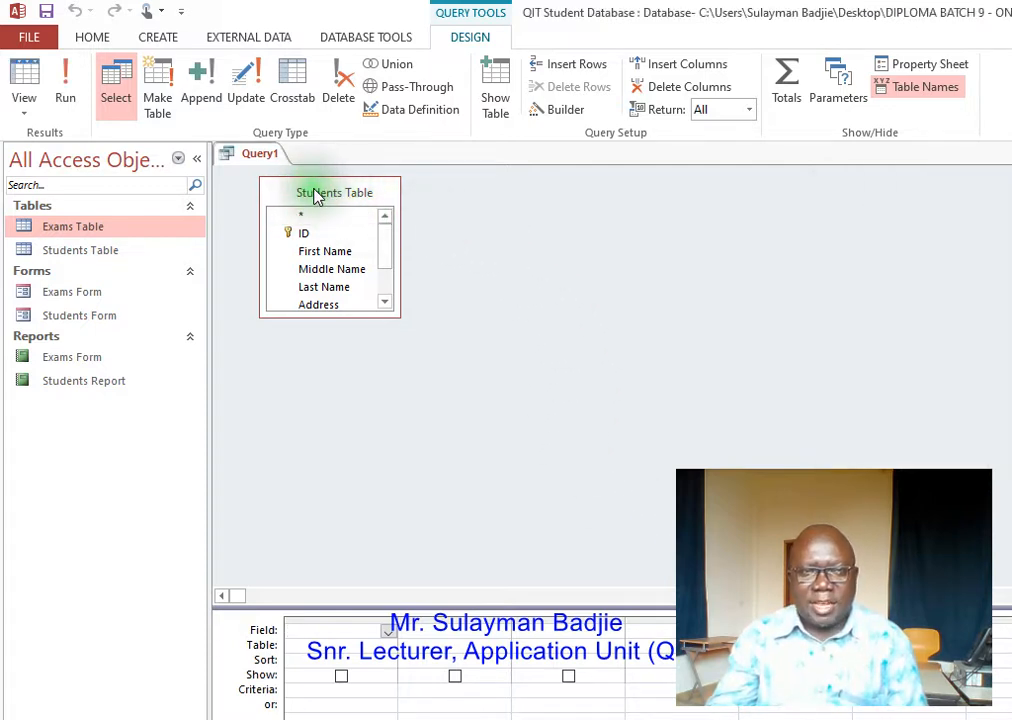
left_click_drag(343, 314, 362, 386)
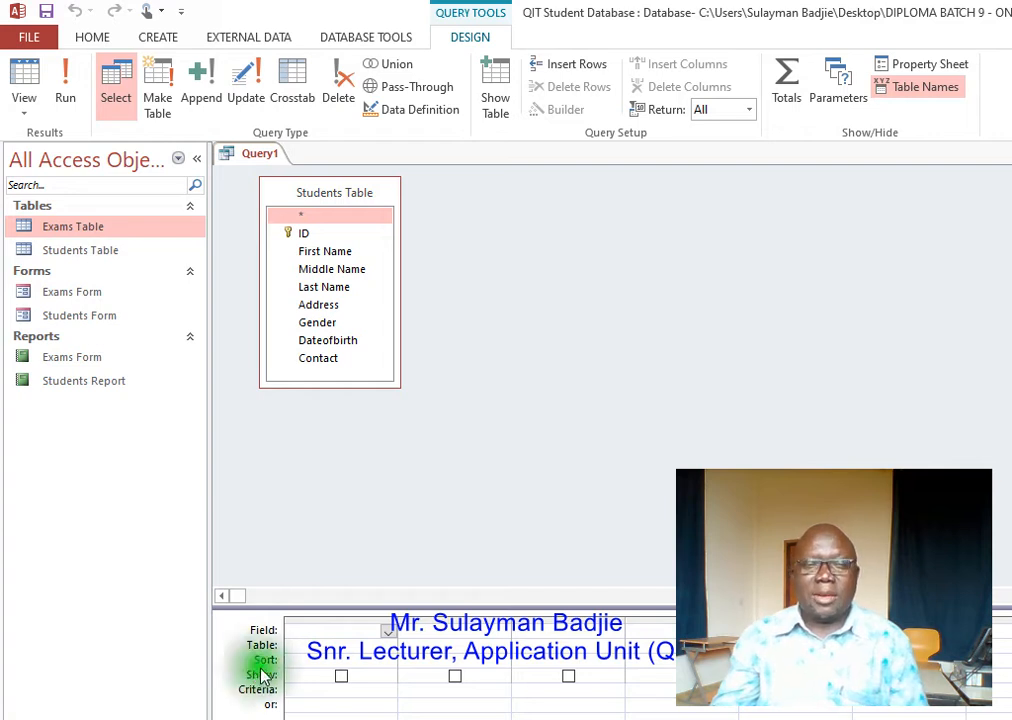
- Examine the available sort orders and the Criteria row in the first column of the empty query grid
left_click(352, 662)
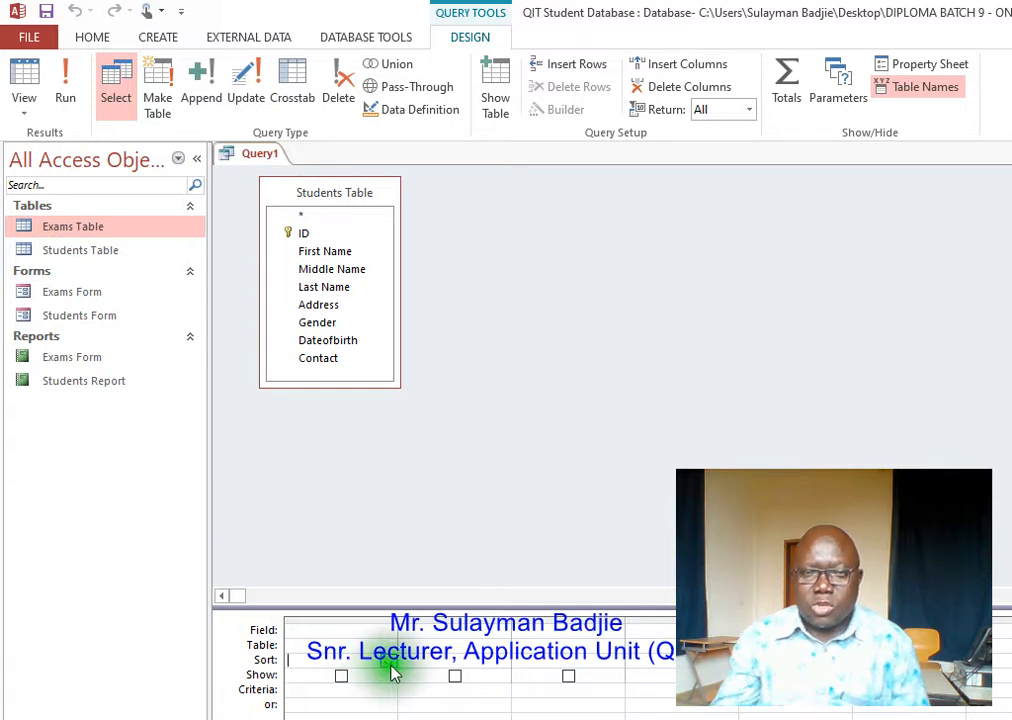
left_click(388, 663)
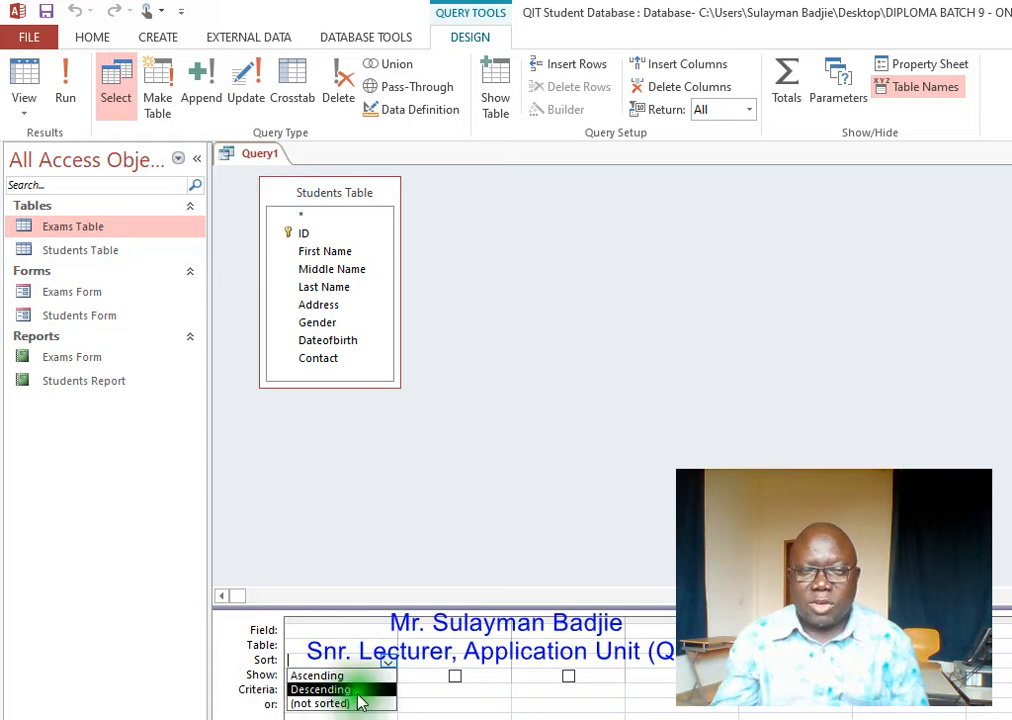
left_click(225, 696)
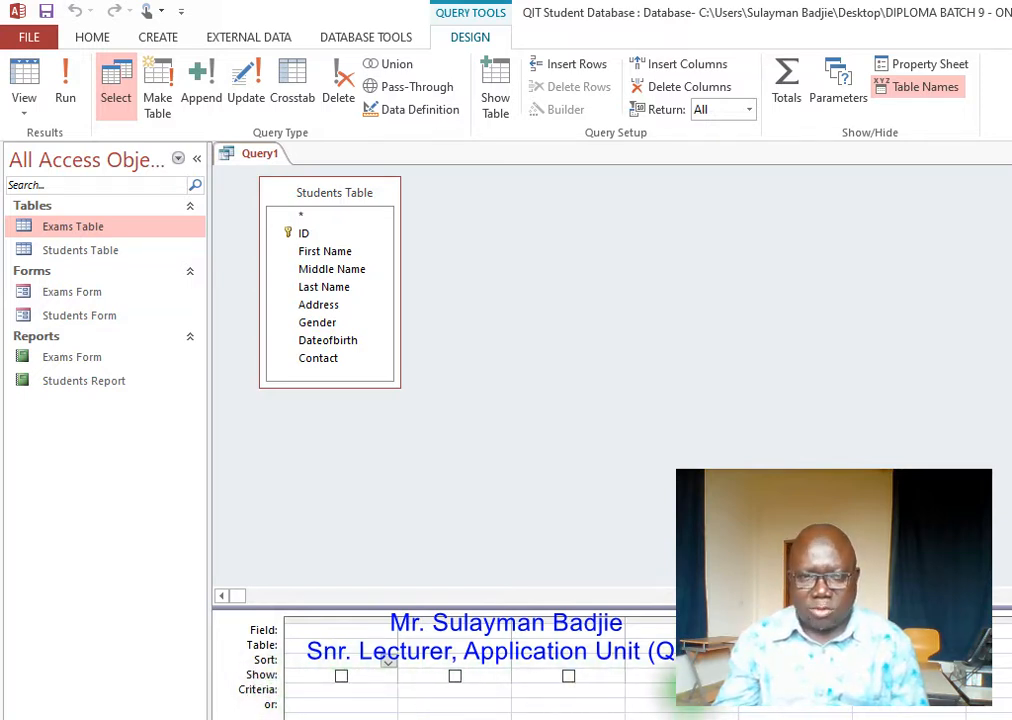
left_click(323, 697)
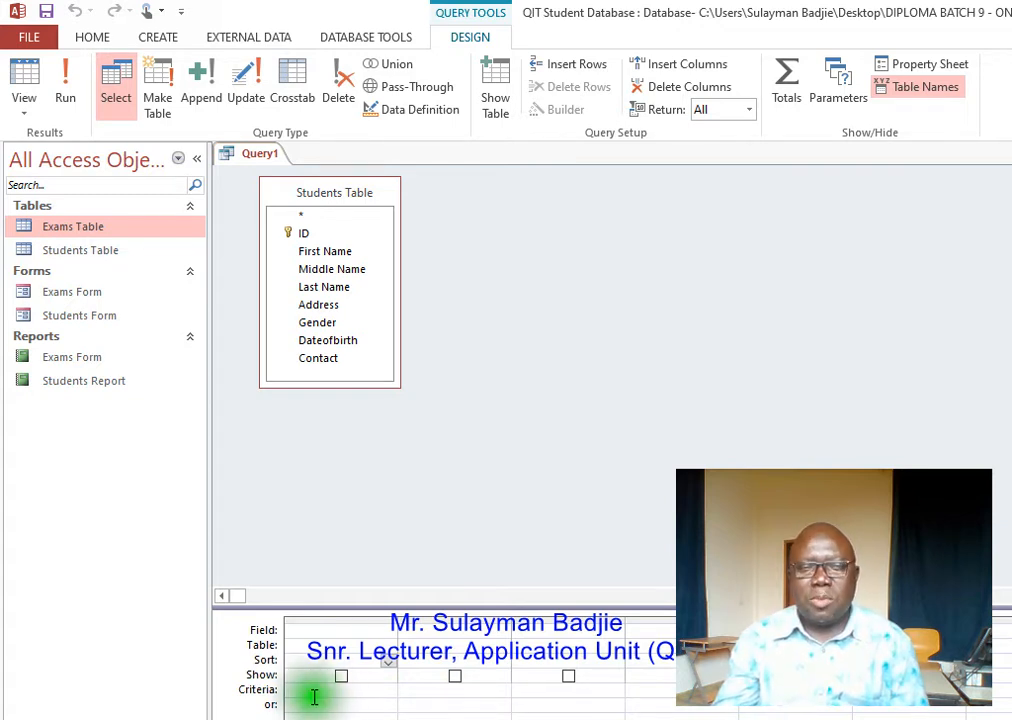
left_click(331, 696)
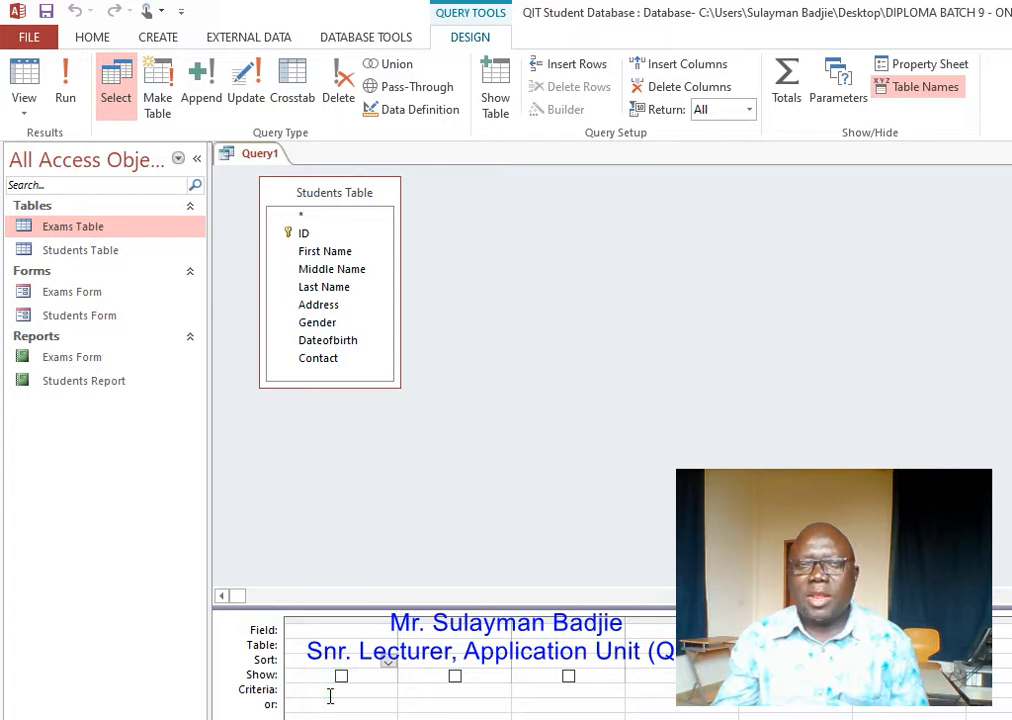
left_click(329, 696)
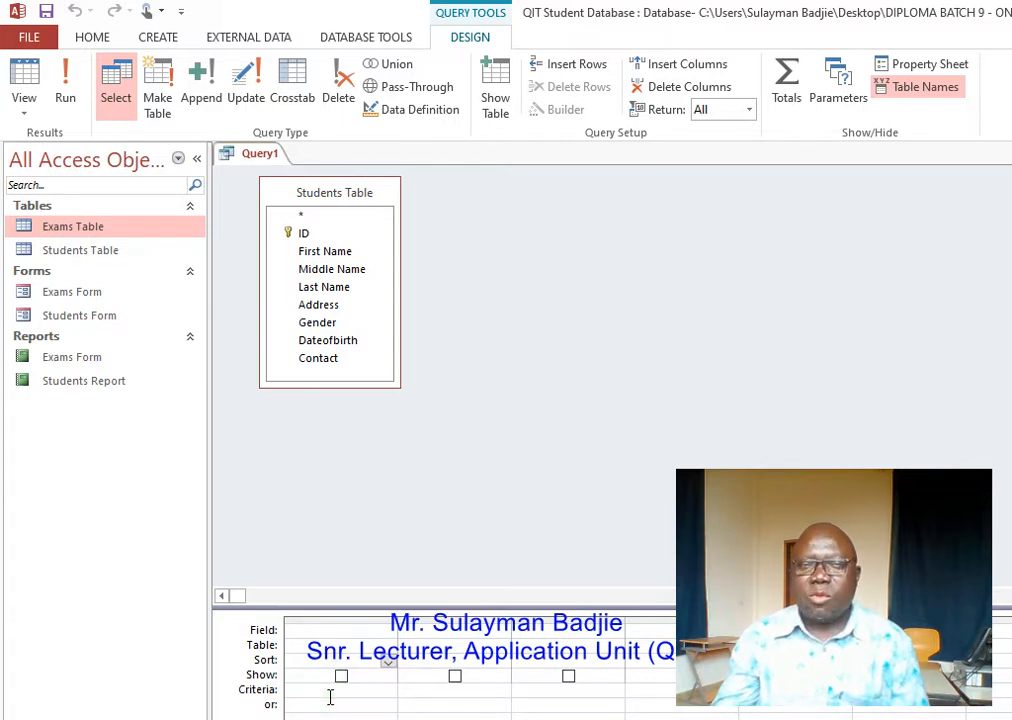
left_click(323, 696)
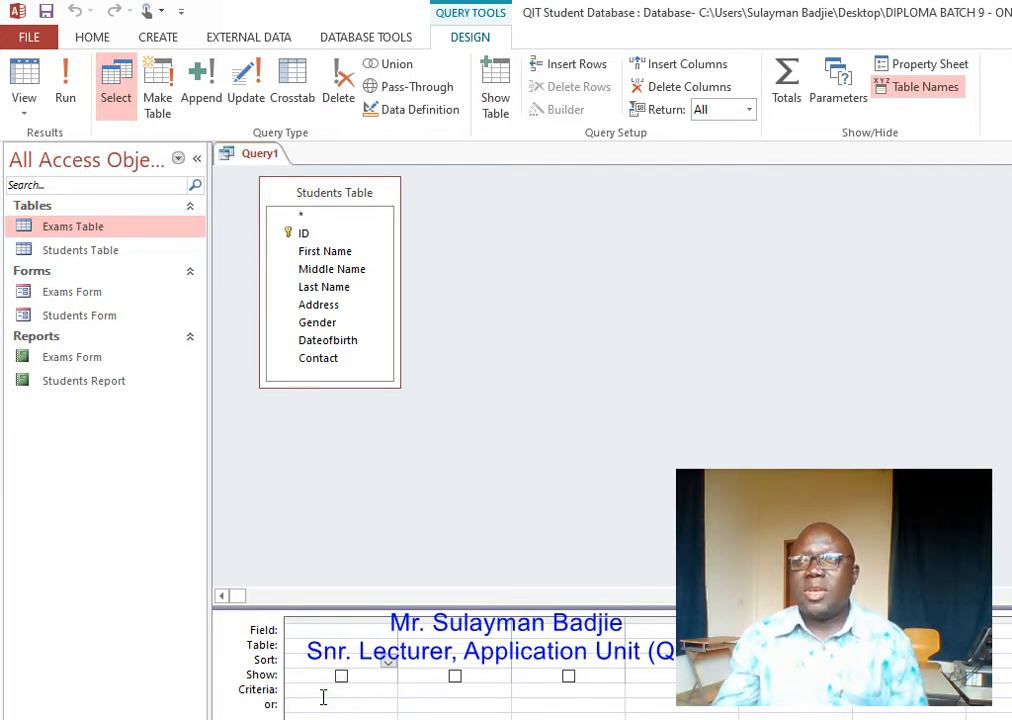
left_click(308, 701)
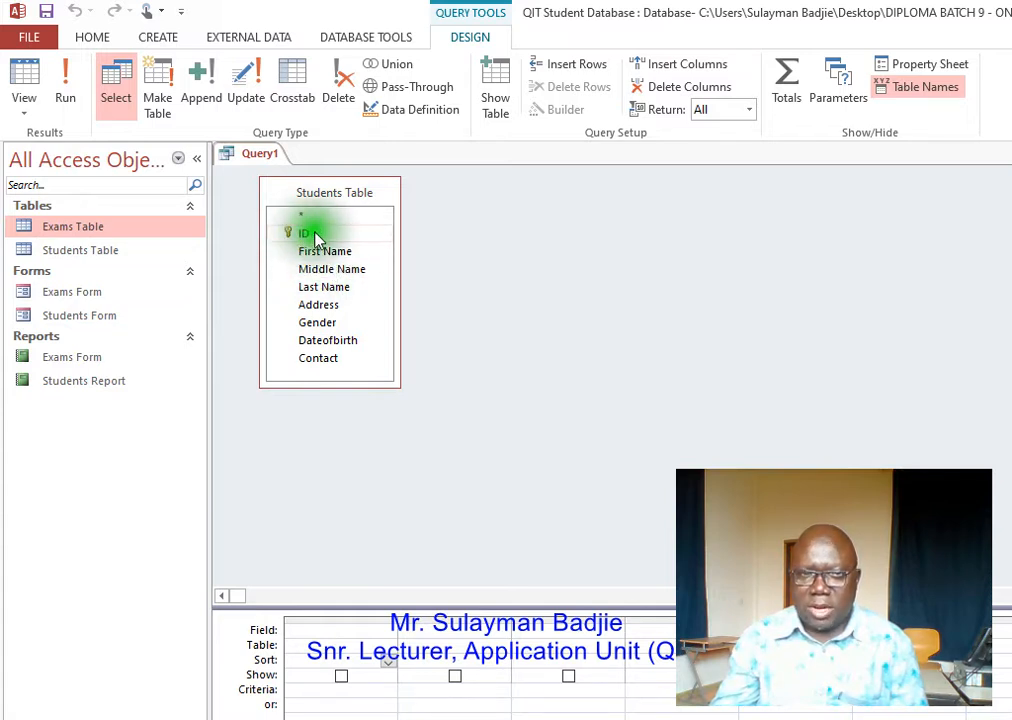
- Add the First Name, Middle Name and Last Name fields from the Students Table to the query grid
left_click(337, 253)
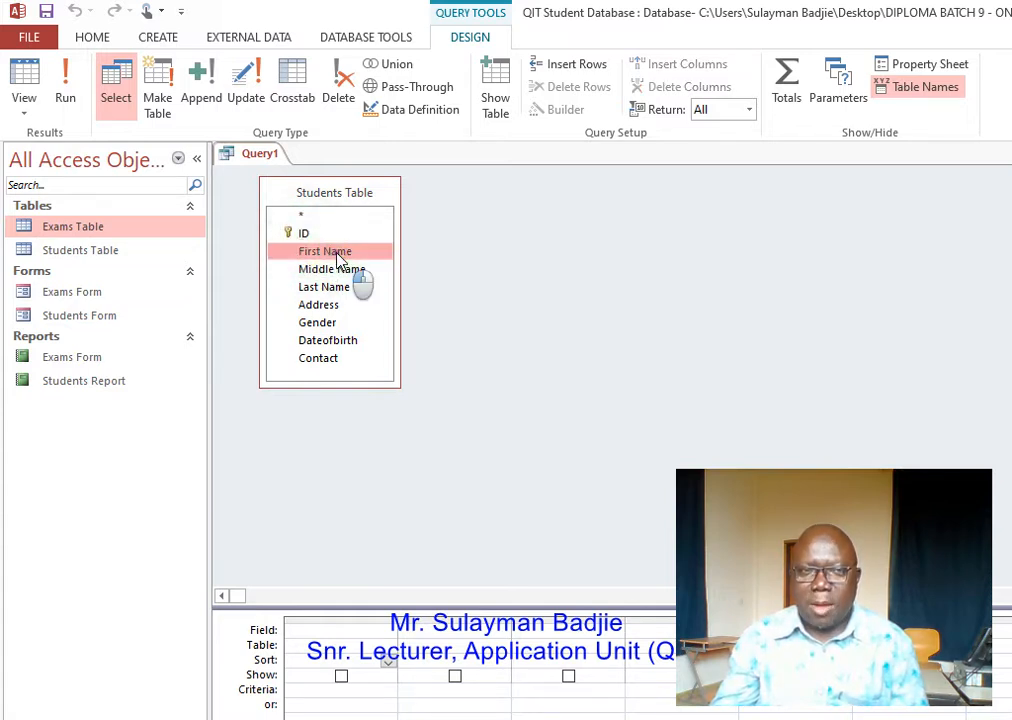
double_click(337, 253)
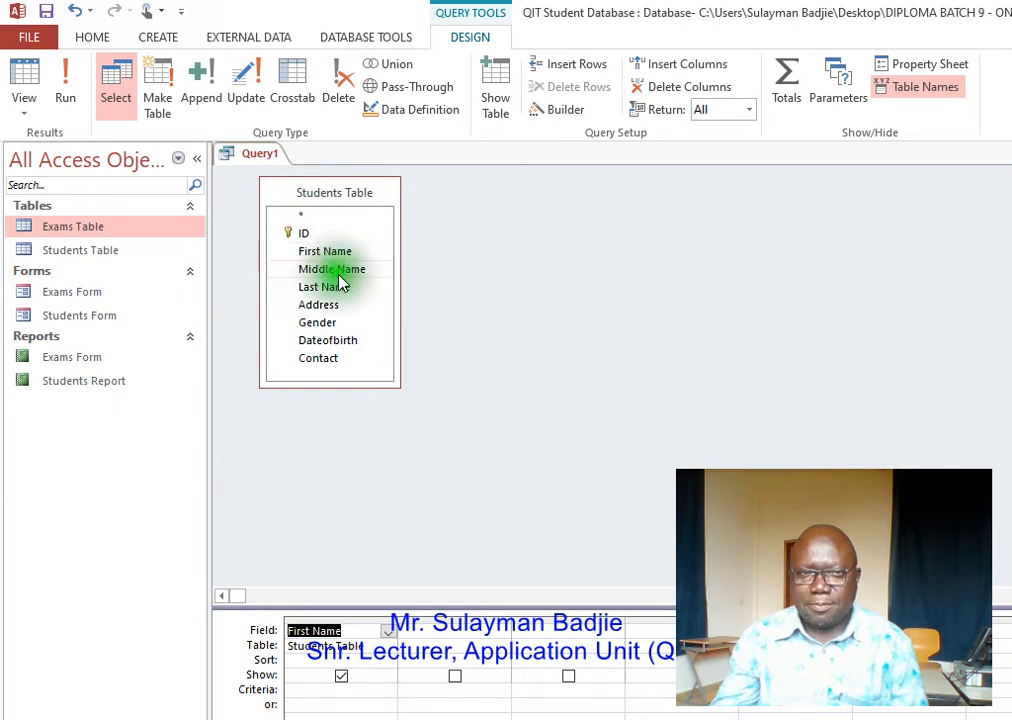
left_click(340, 272)
double_click(340, 272)
left_click(339, 290)
double_click(339, 290)
- Add the Address, Gender, Dateofbirth and Contact fields to the query grid
left_click(317, 304)
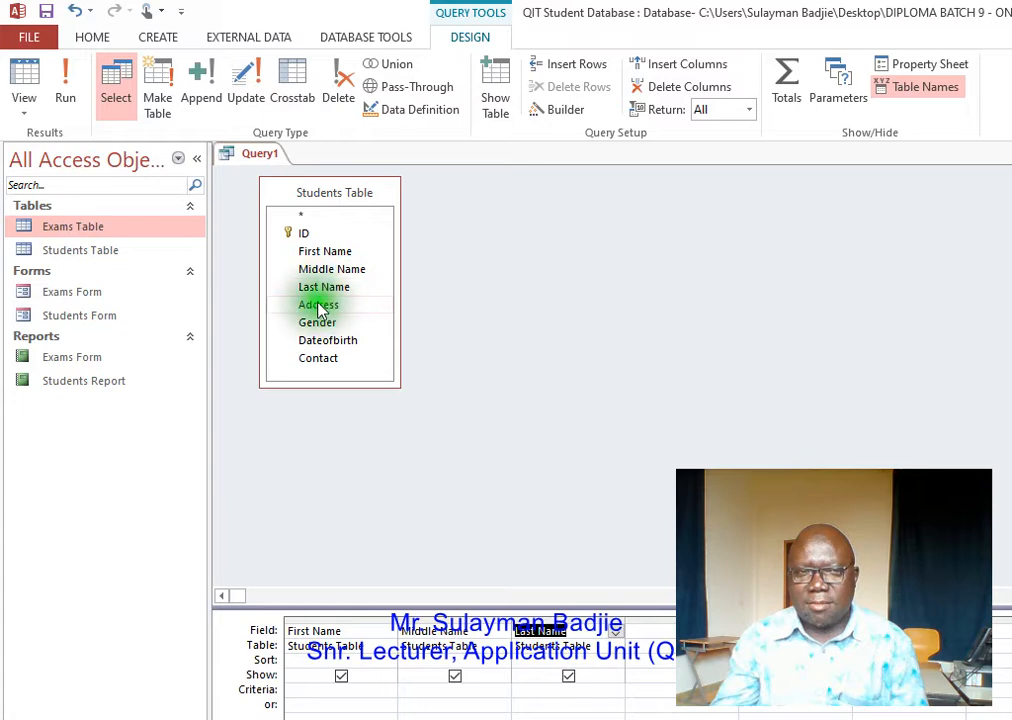
double_click(318, 305)
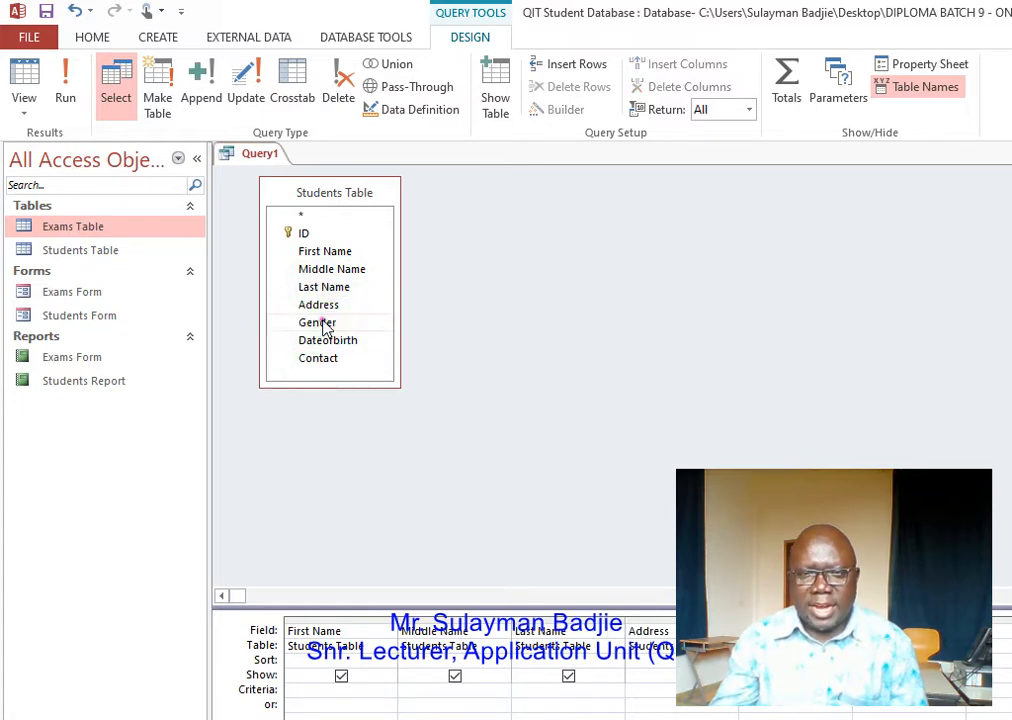
left_click(328, 344)
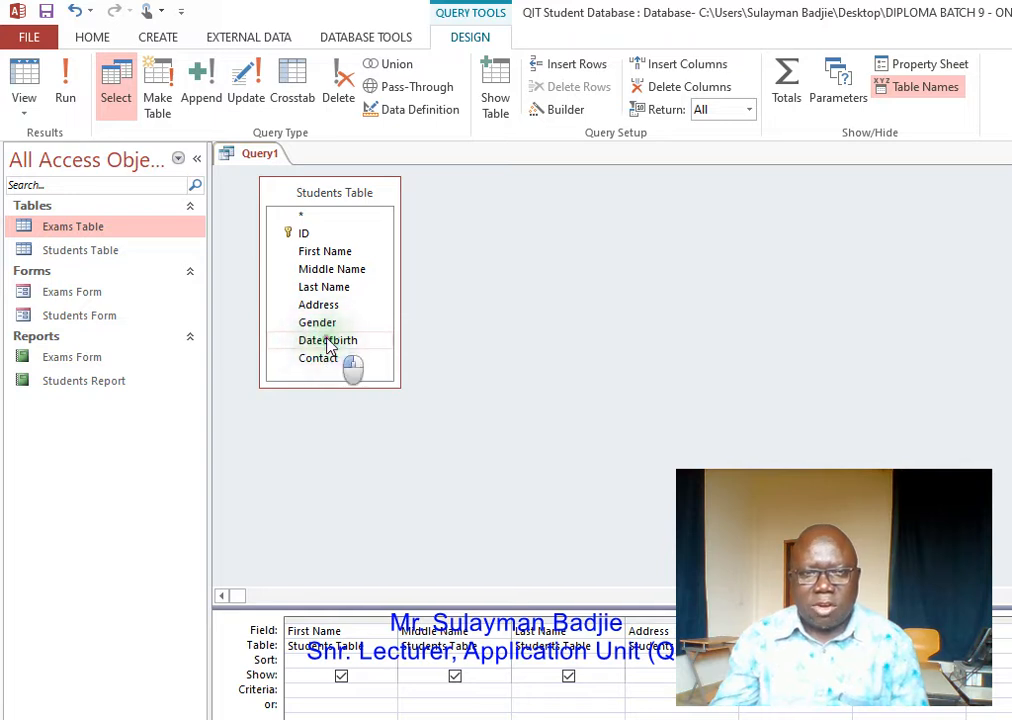
left_click(320, 359)
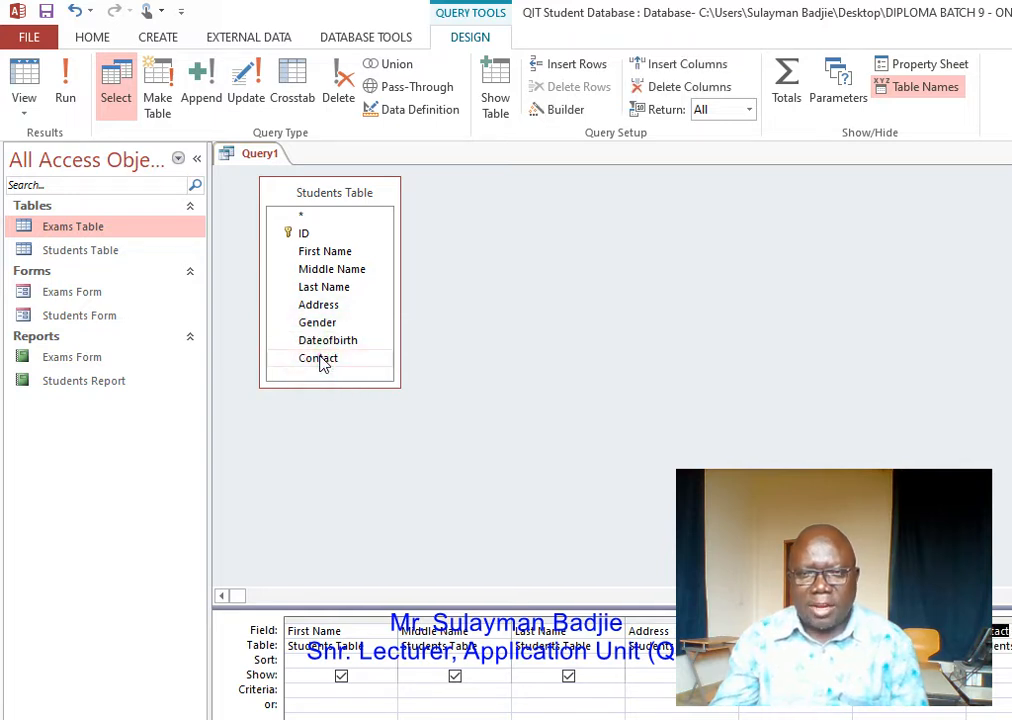
double_click(321, 360)
double_click(317, 325)
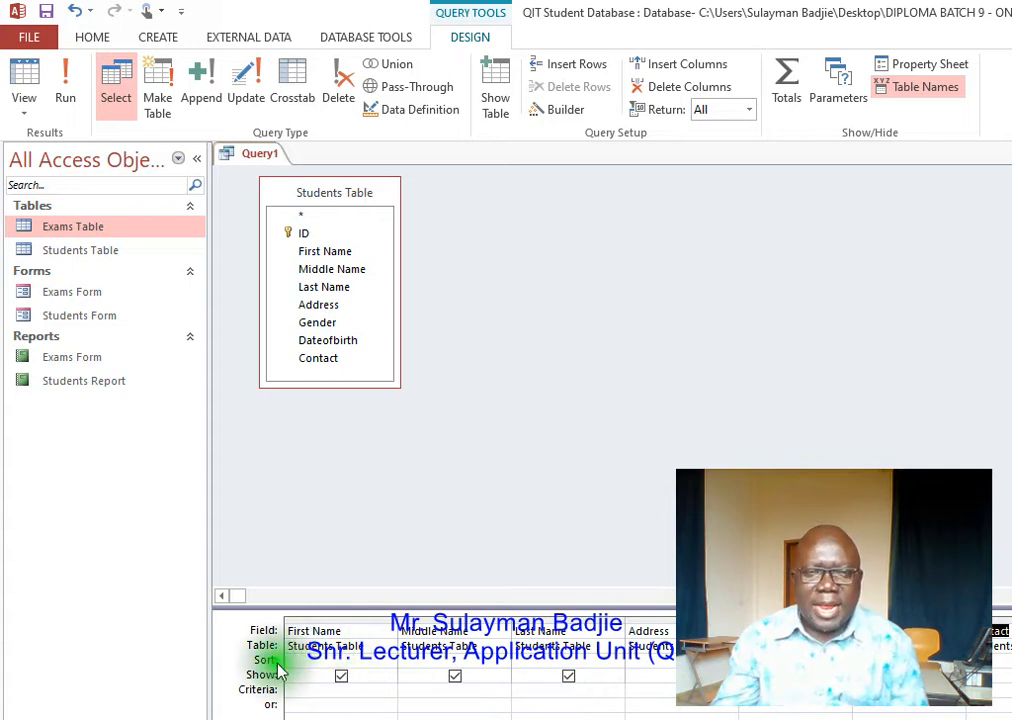
- Sort the query by the Last Name field in Ascending order
left_click(562, 660)
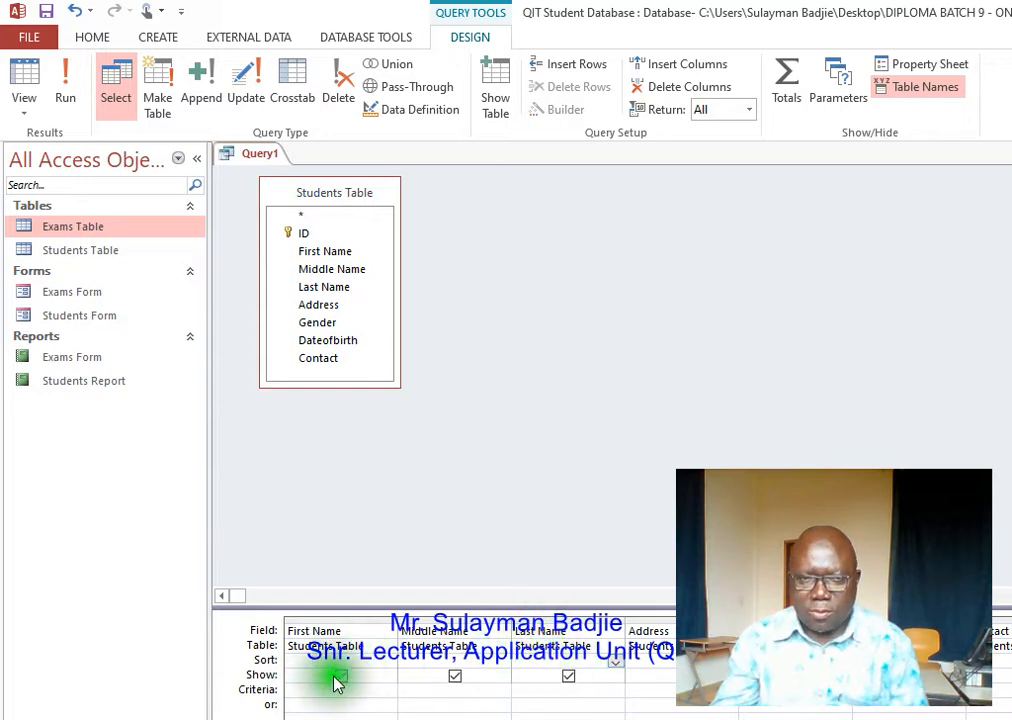
left_click(614, 661)
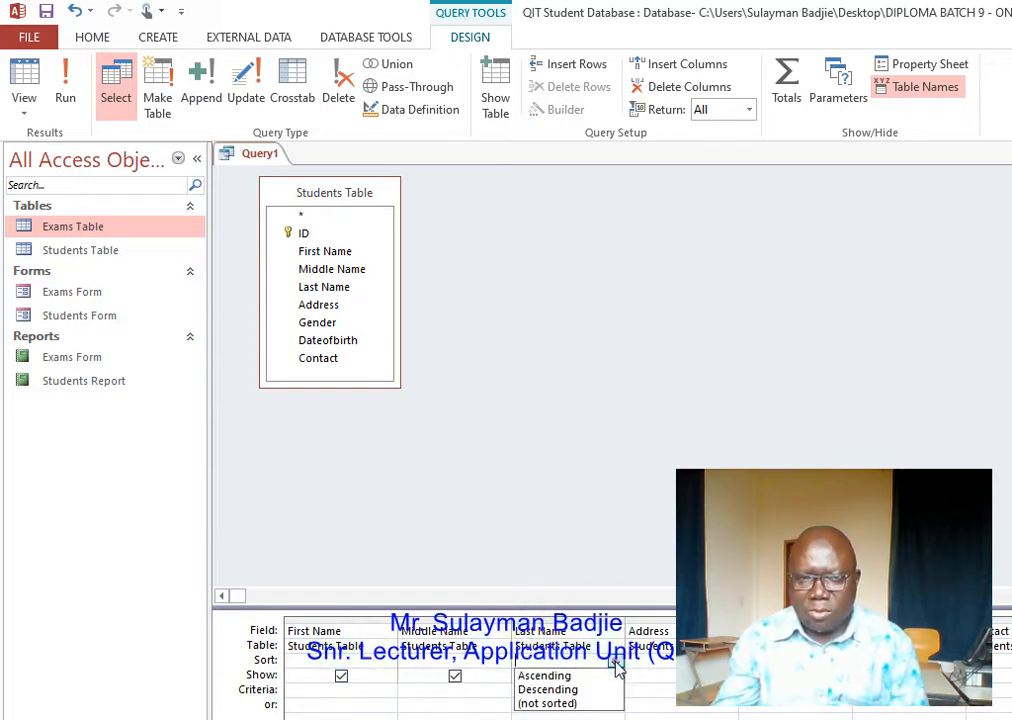
left_click(543, 676)
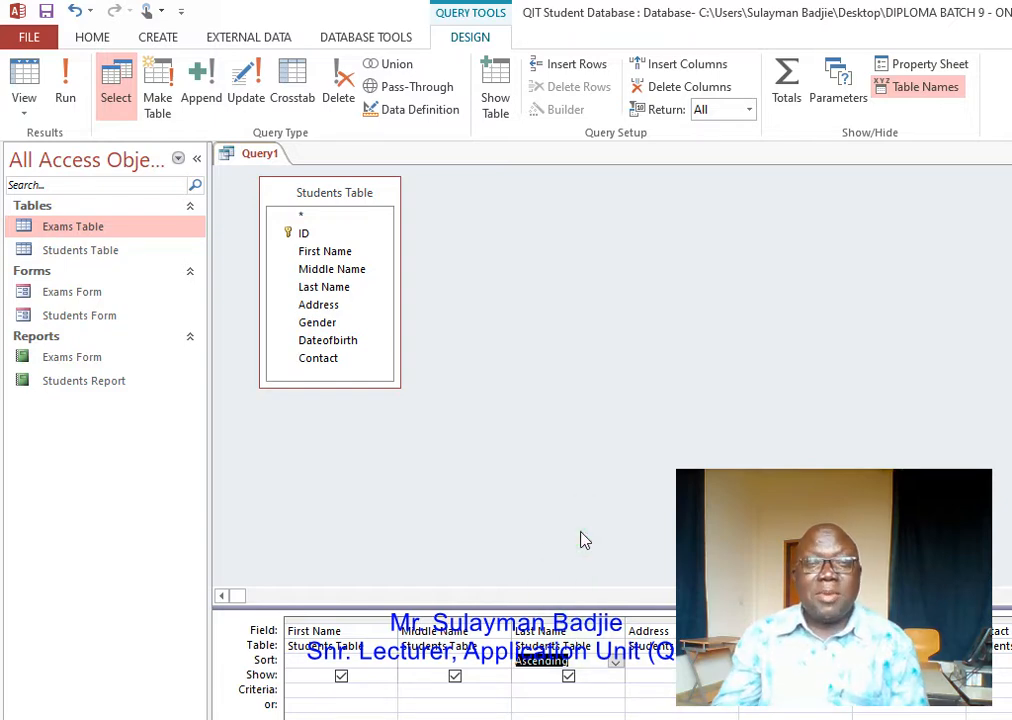
- Check the gender entries in the Students Table, and set the query's Gender criterion to Male
double_click(82, 252)
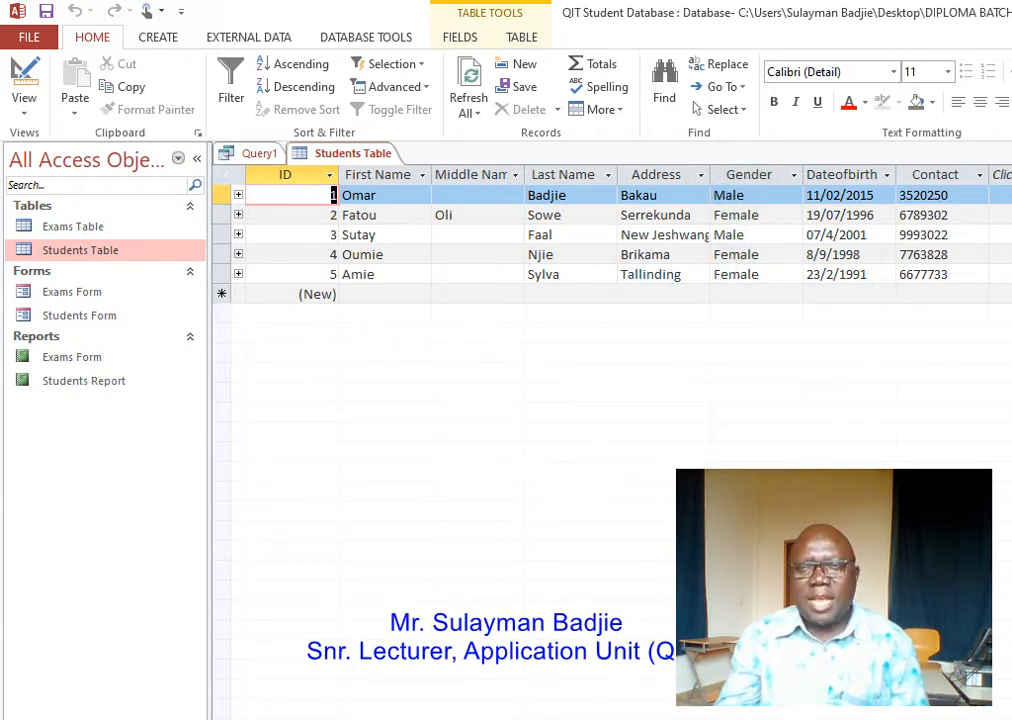
key("ctrl+w")
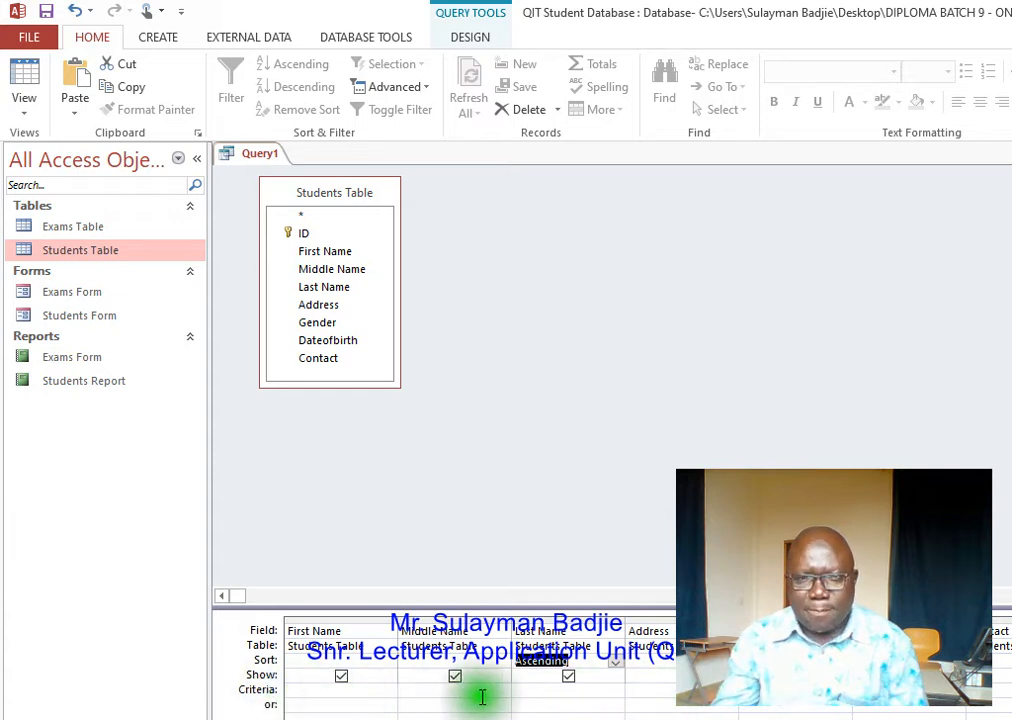
left_click(757, 690)
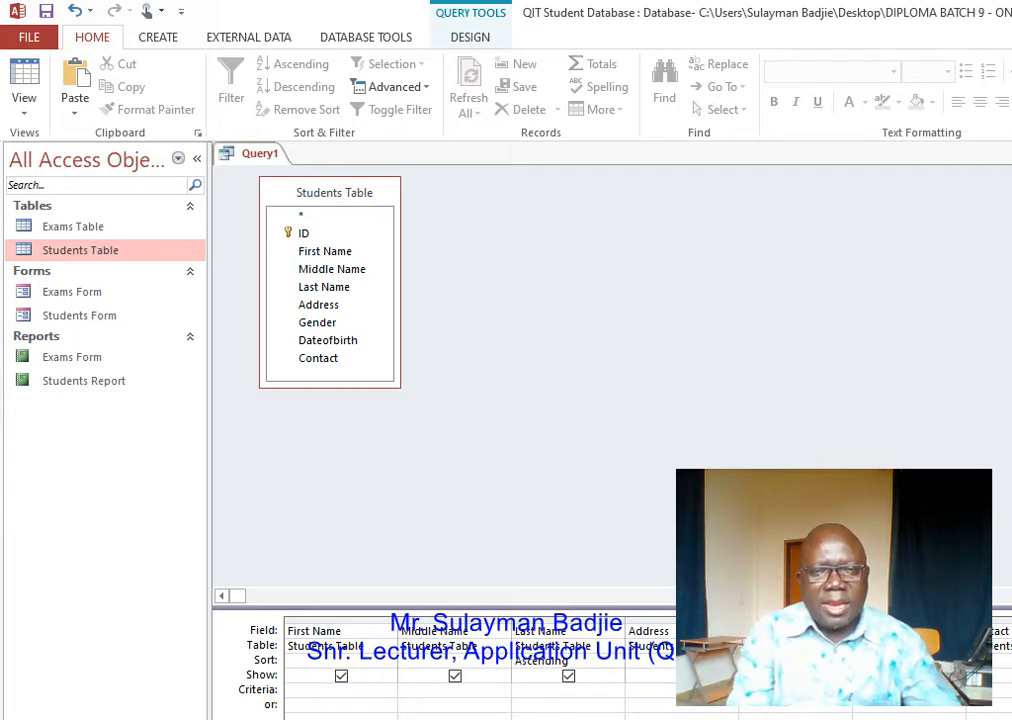
type("g")
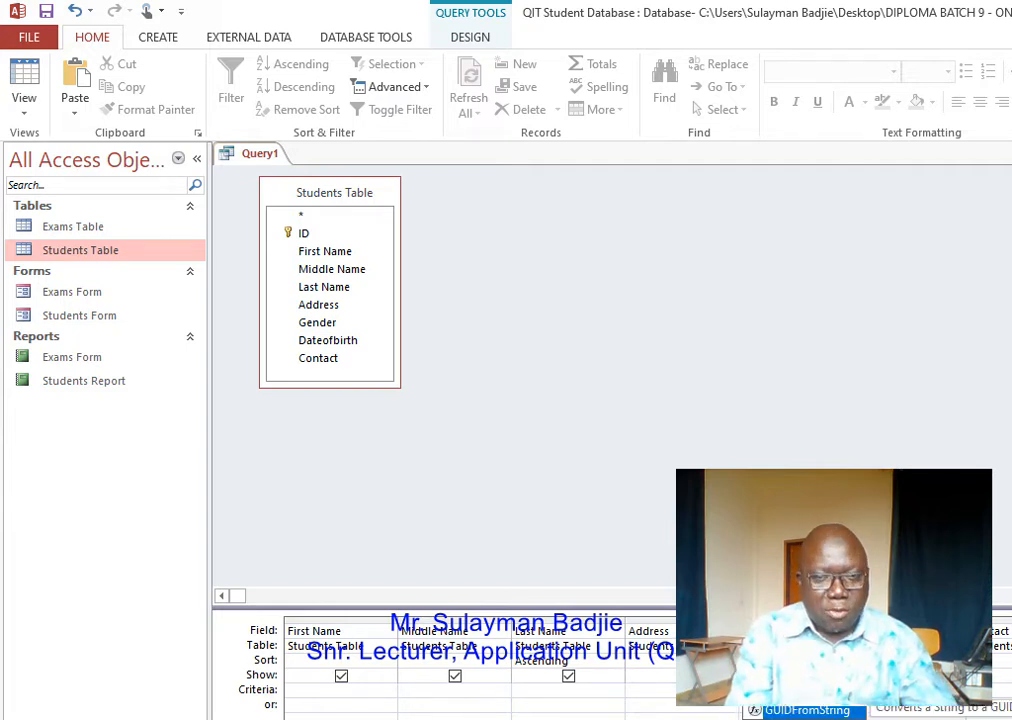
key("BackSpace")
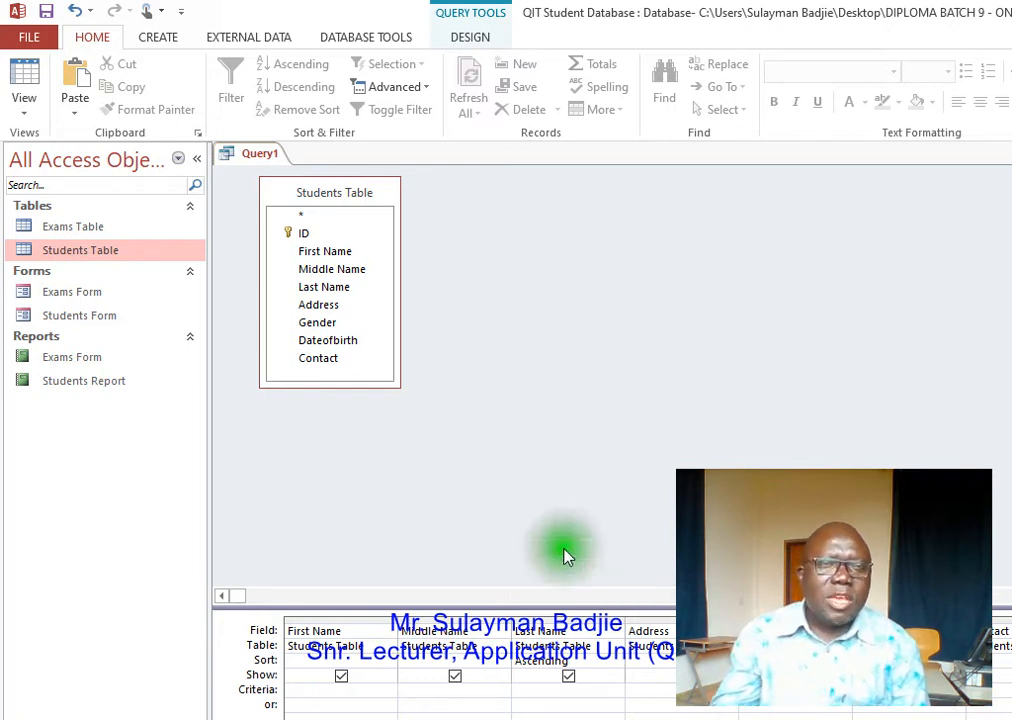
- Return to the query design tools and run the query to list the matching student records
left_click_drag(123, 221, 129, 223)
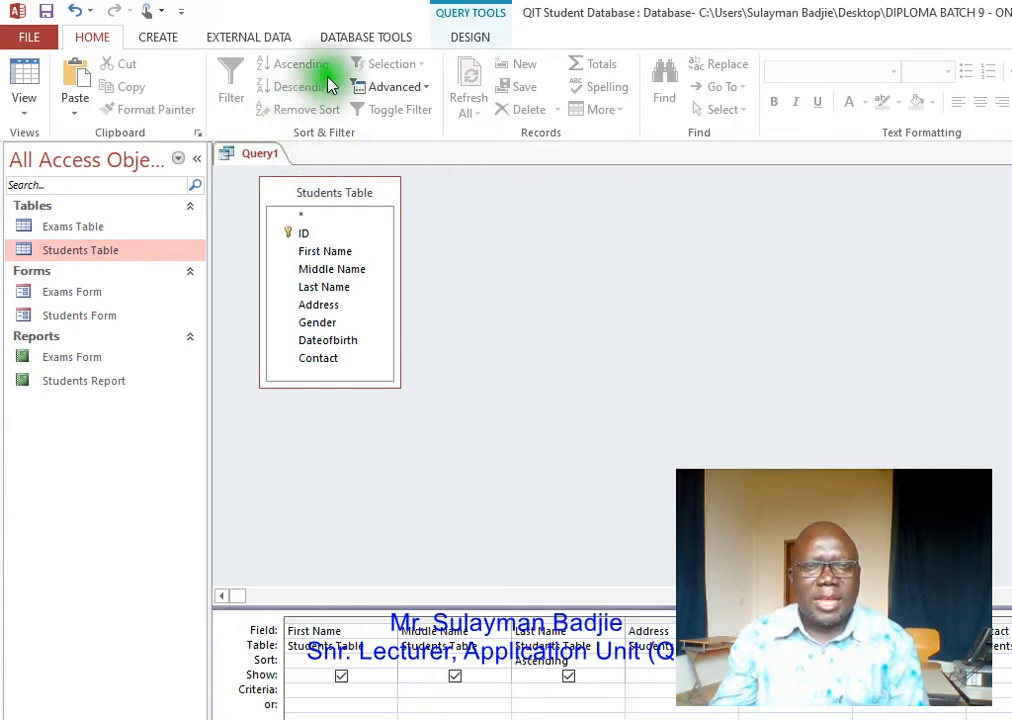
left_click(480, 38)
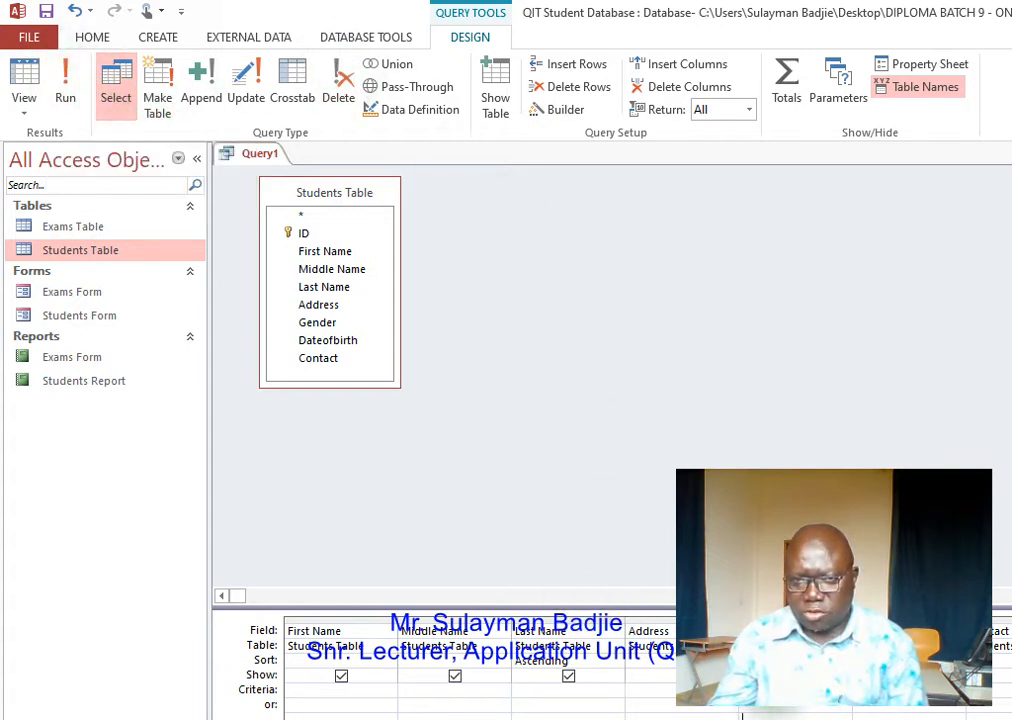
left_click(727, 378)
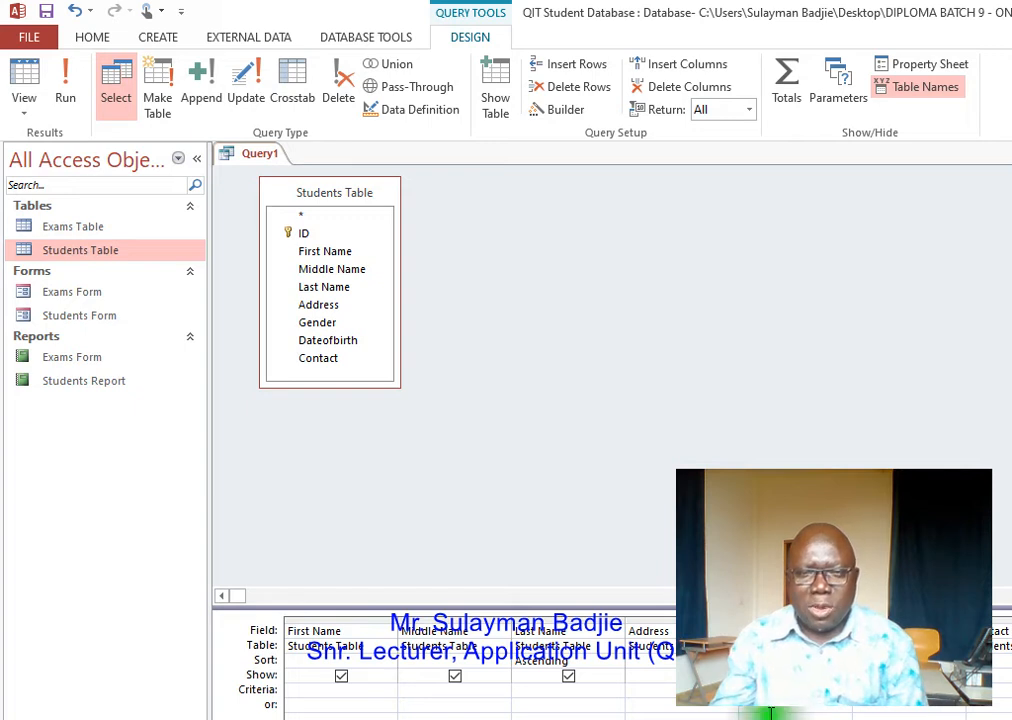
left_click(560, 535)
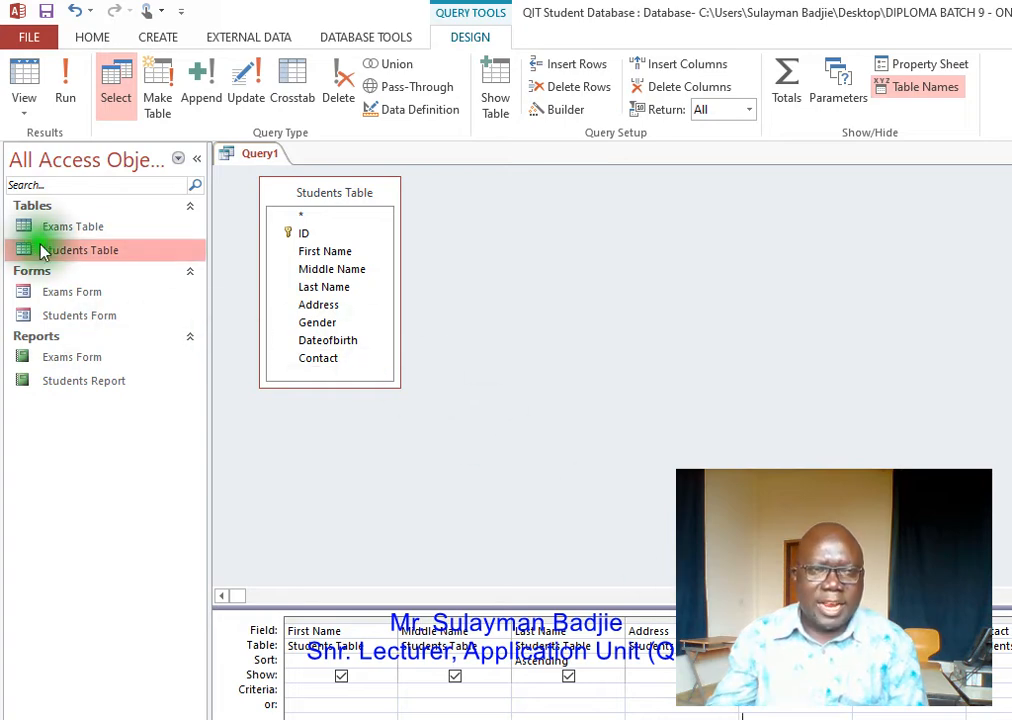
left_click(70, 80)
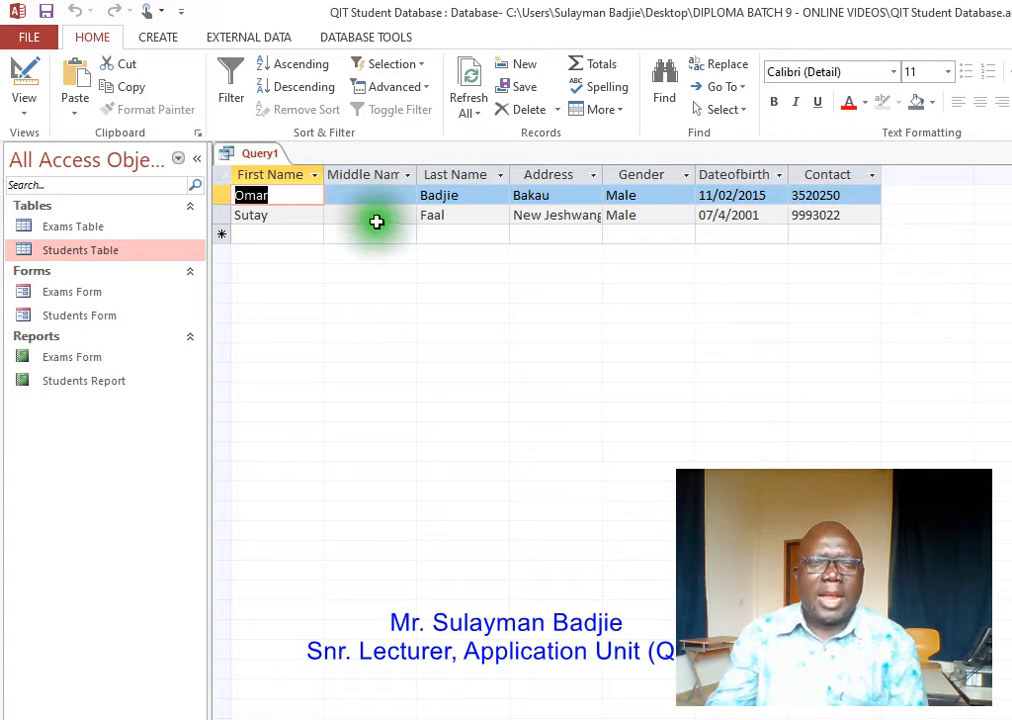
- Save the query under the name Male Query
right_click(252, 156)
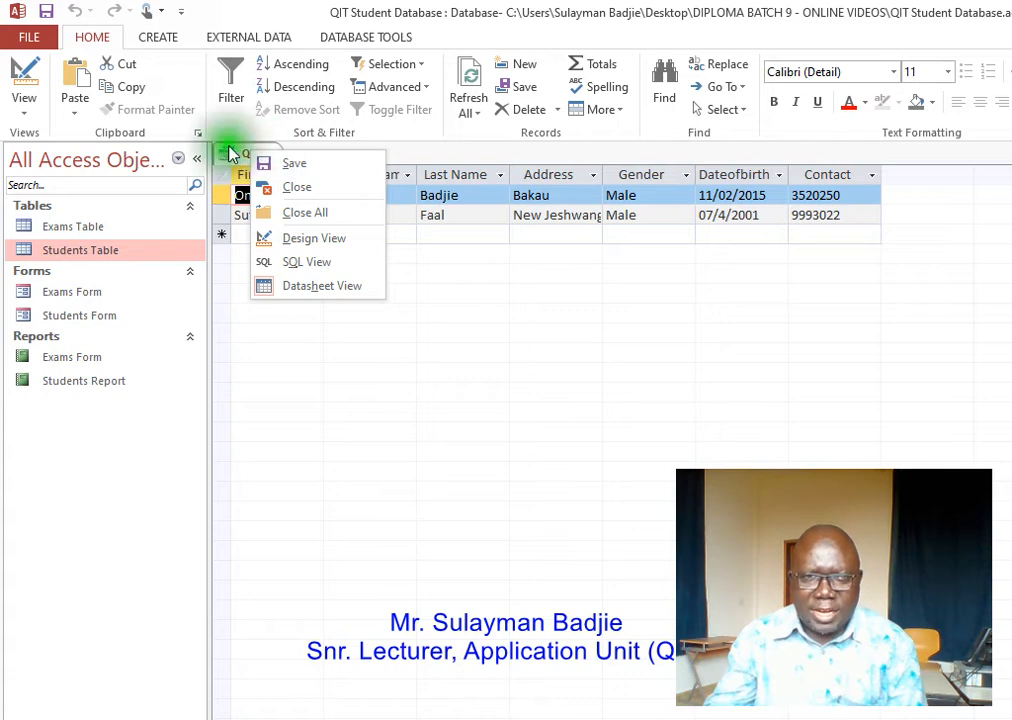
left_click(298, 164)
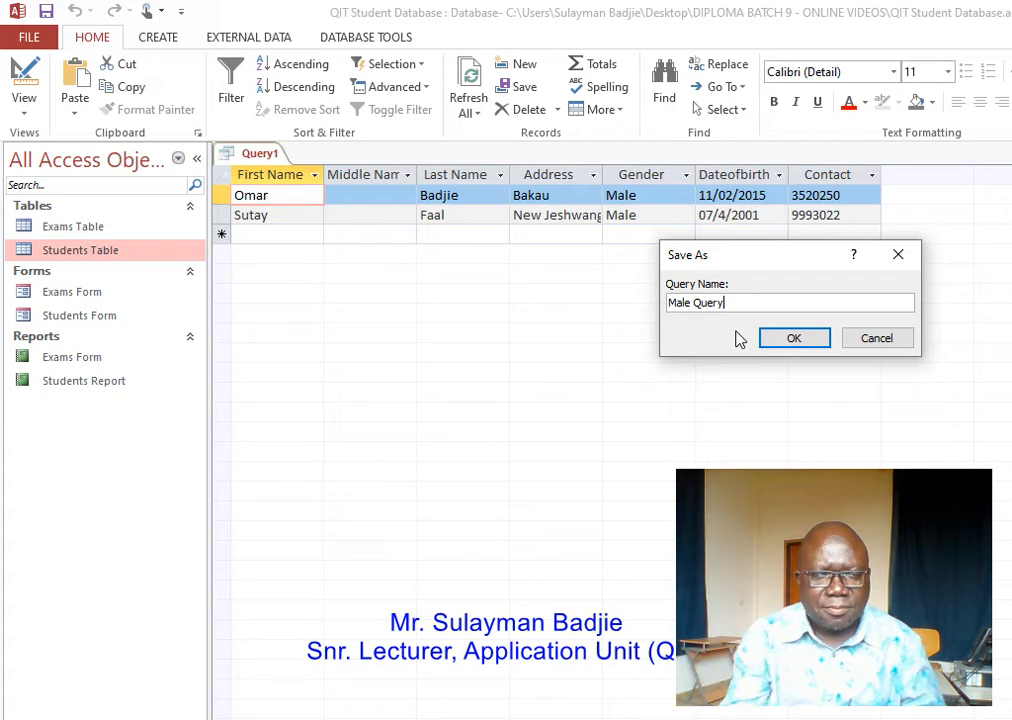
left_click(836, 319)
left_click(795, 339)
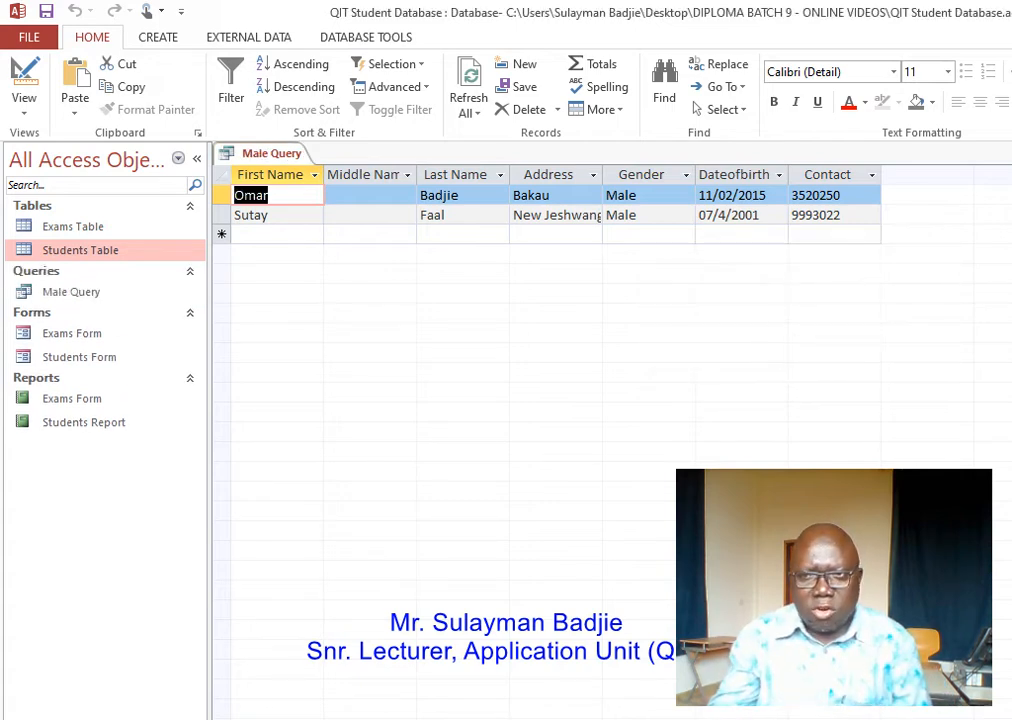
- Close the Male Query and start a new query design based on the Students Table
left_click(1008, 153)
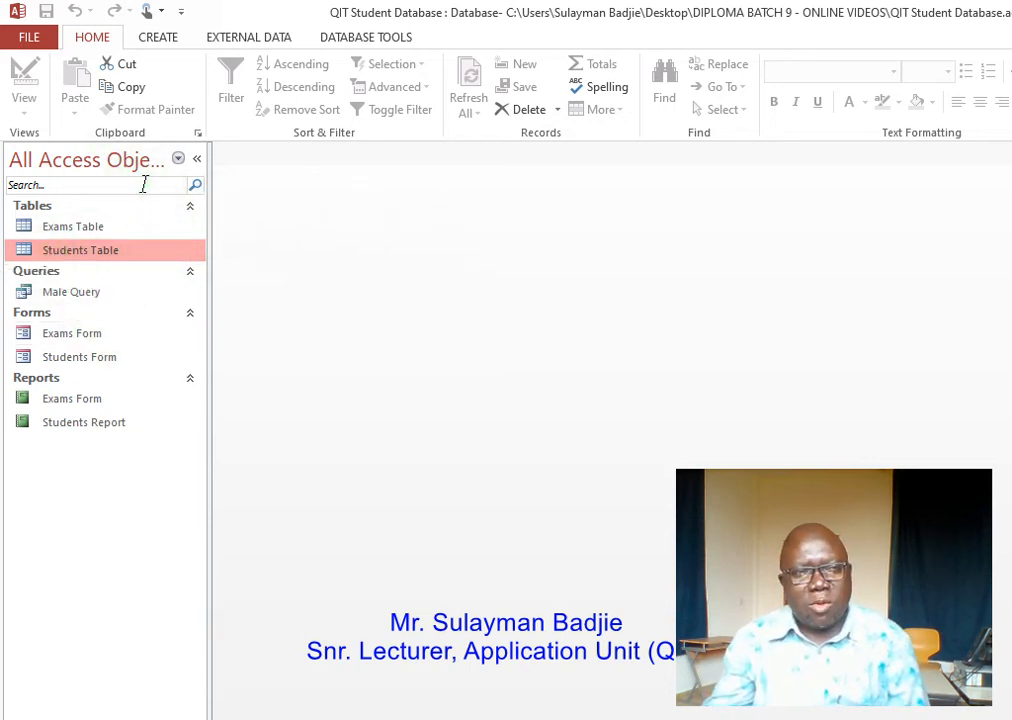
left_click(155, 38)
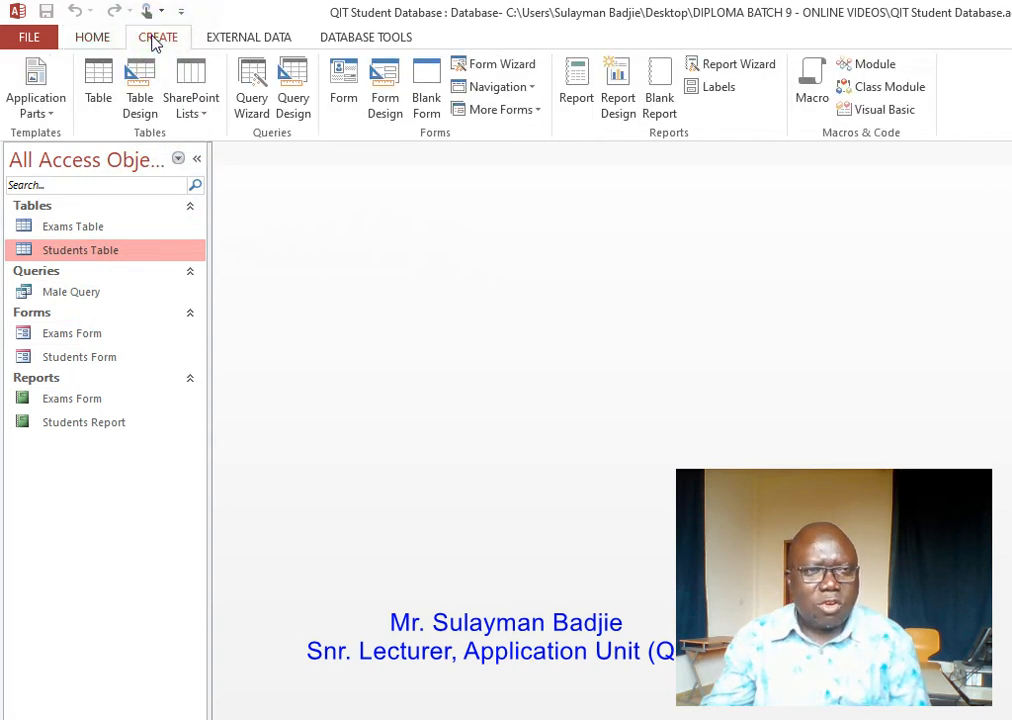
left_click(293, 92)
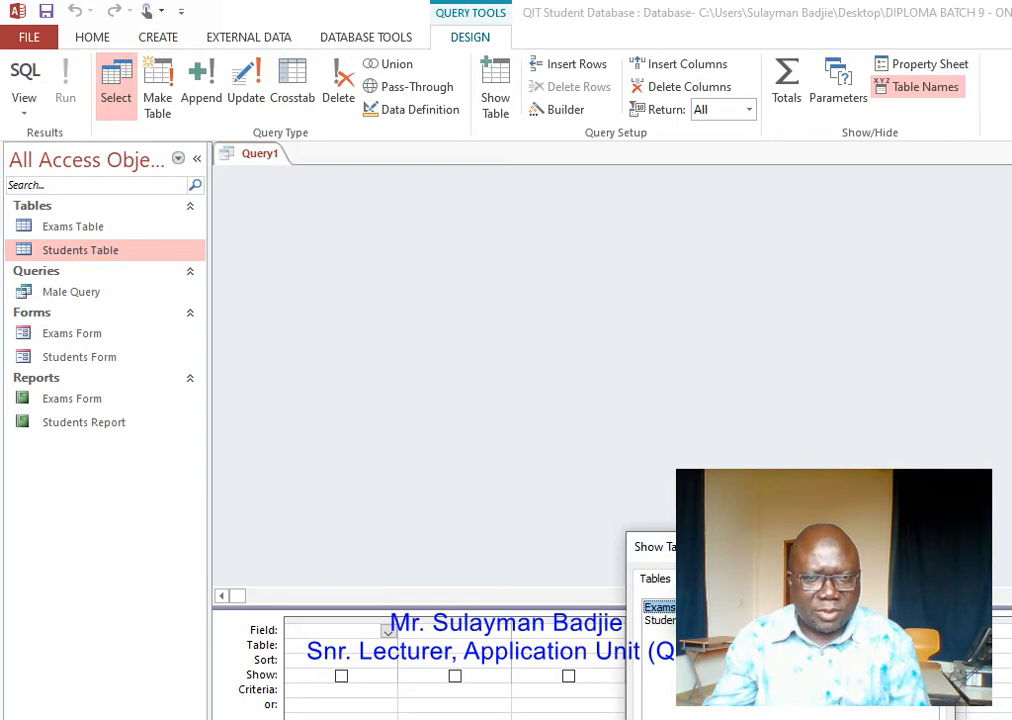
double_click(682, 620)
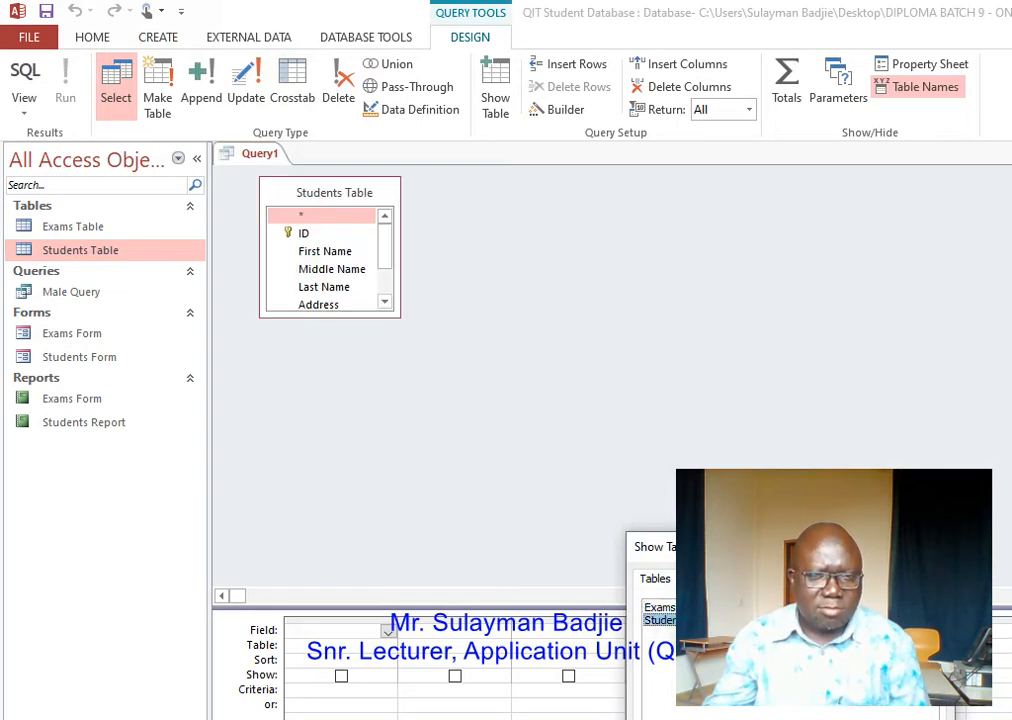
left_click(938, 547)
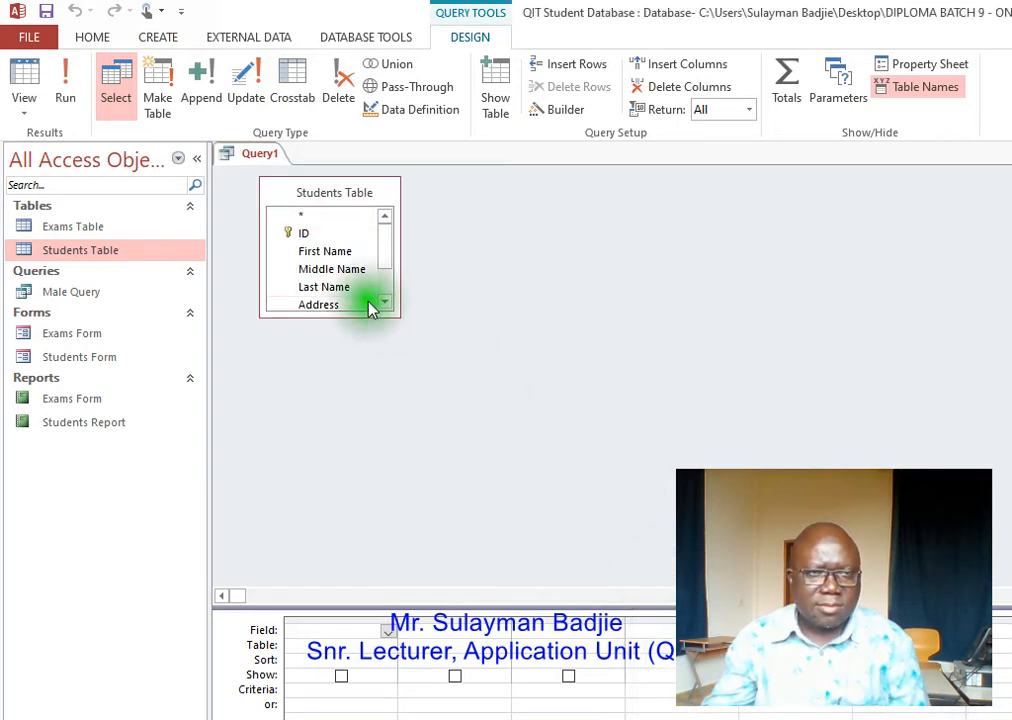
- Enlarge the Students Table field list to show every field, and add all its fields from ID to Contact to the query grid
left_click_drag(358, 322, 369, 418)
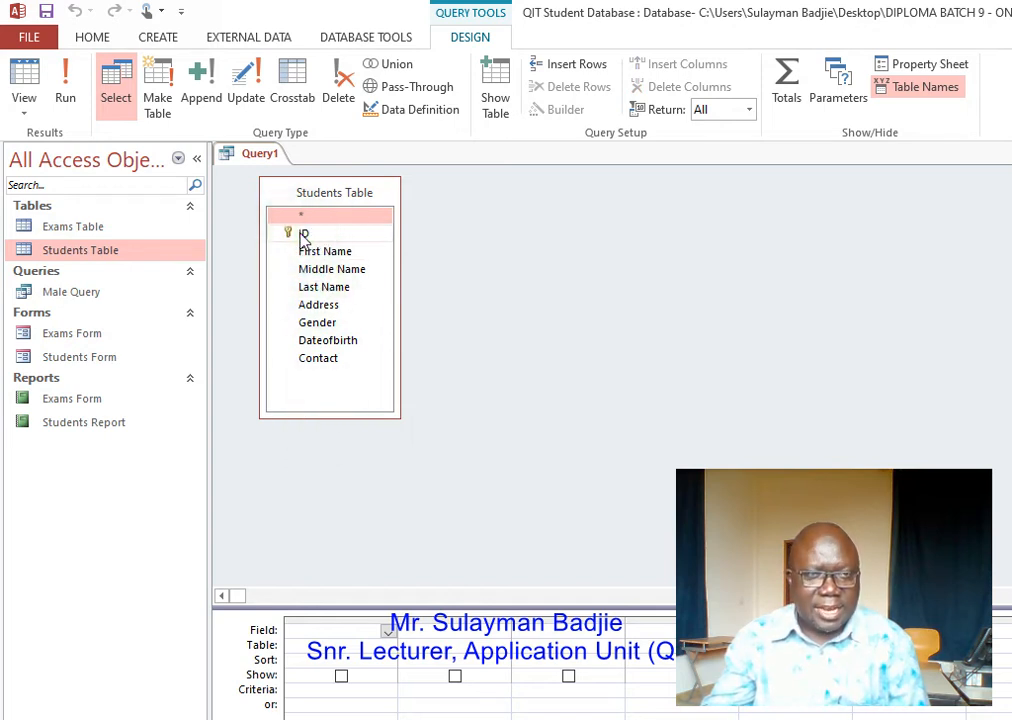
left_click_drag(302, 236, 388, 631)
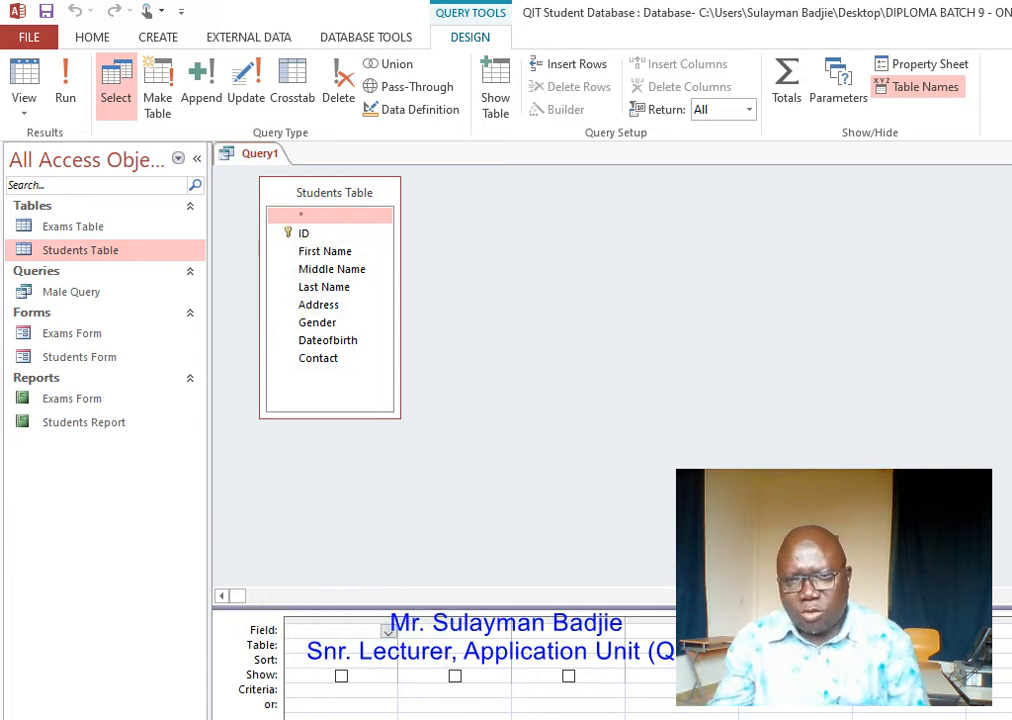
double_click(332, 196)
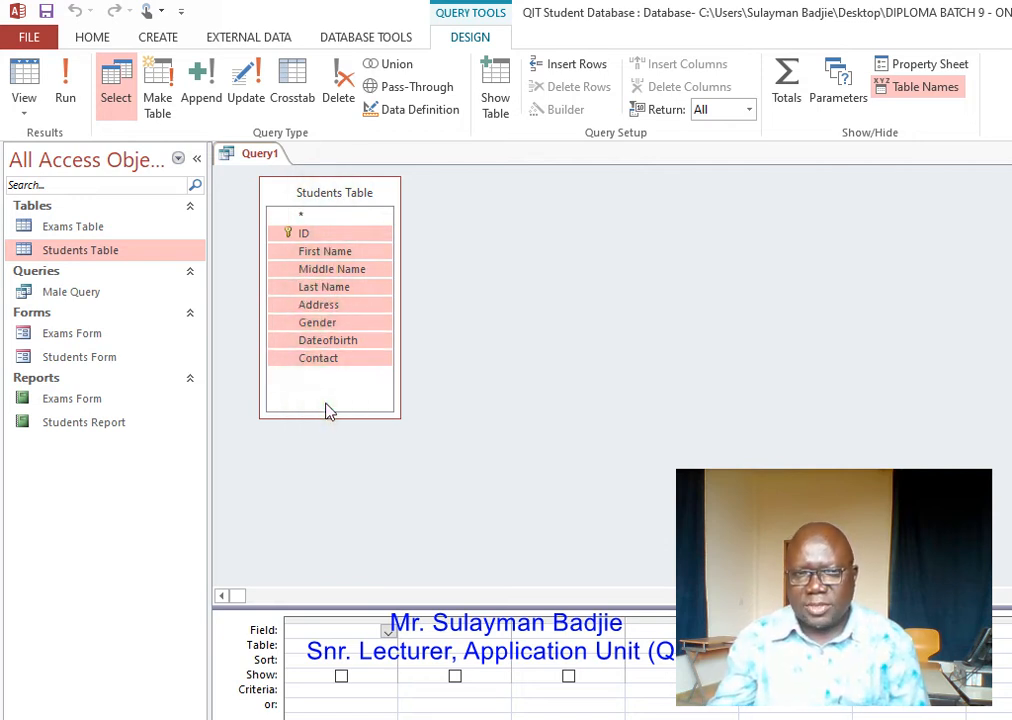
left_click(321, 254)
left_click_drag(321, 254, 334, 636)
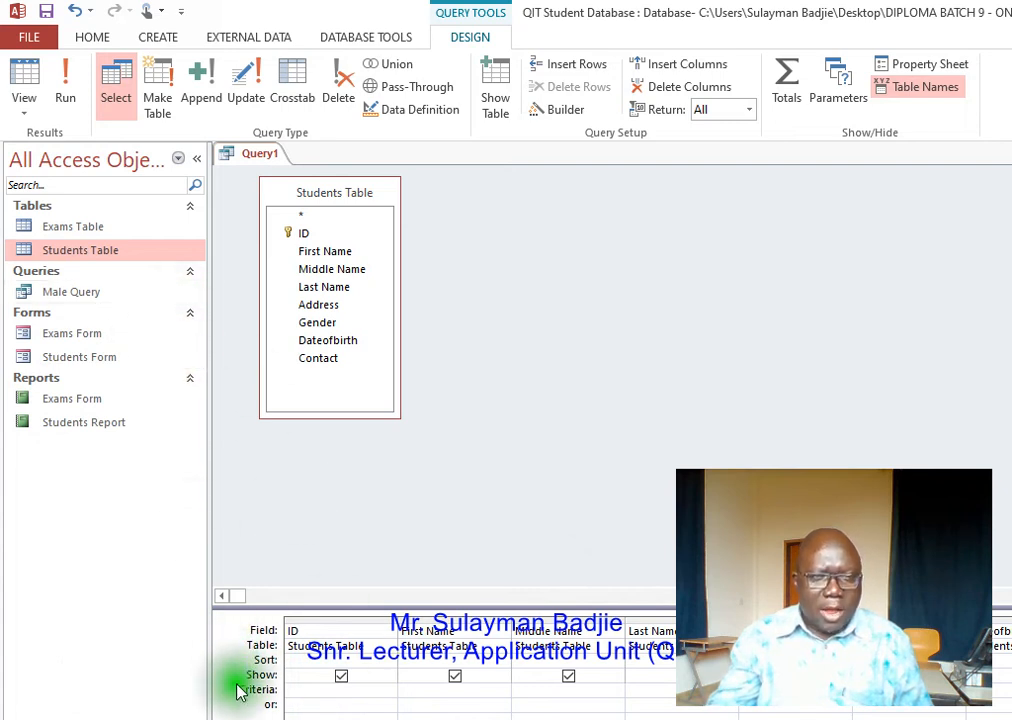
- Hide the ID field from the query results and sort the Last Name field in Ascending order
left_click(341, 676)
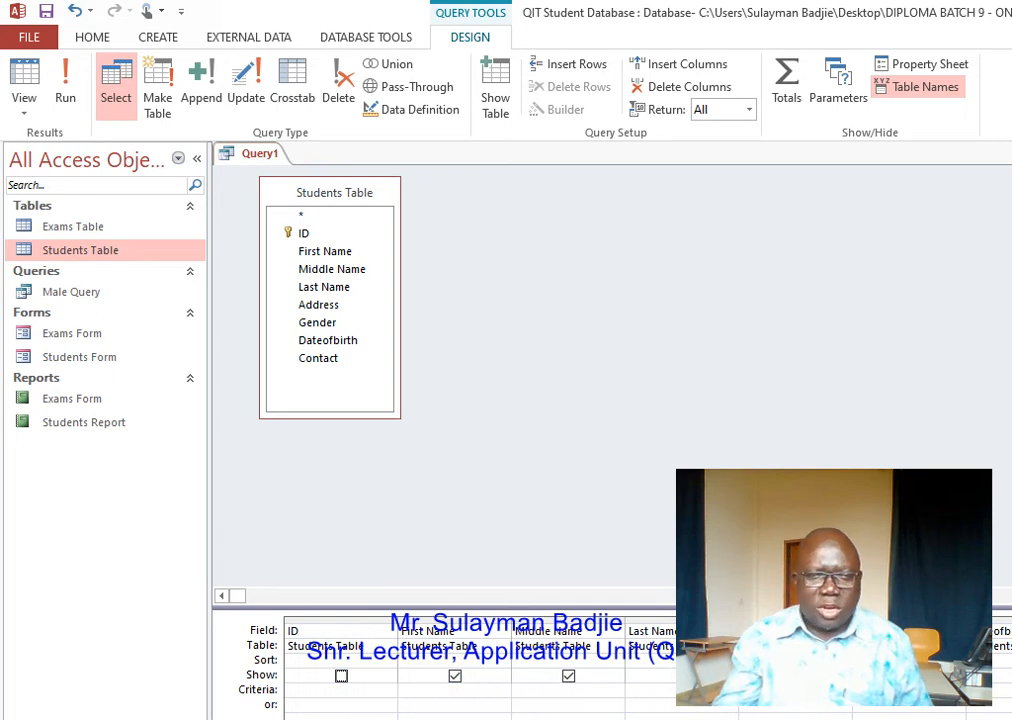
left_click(338, 680)
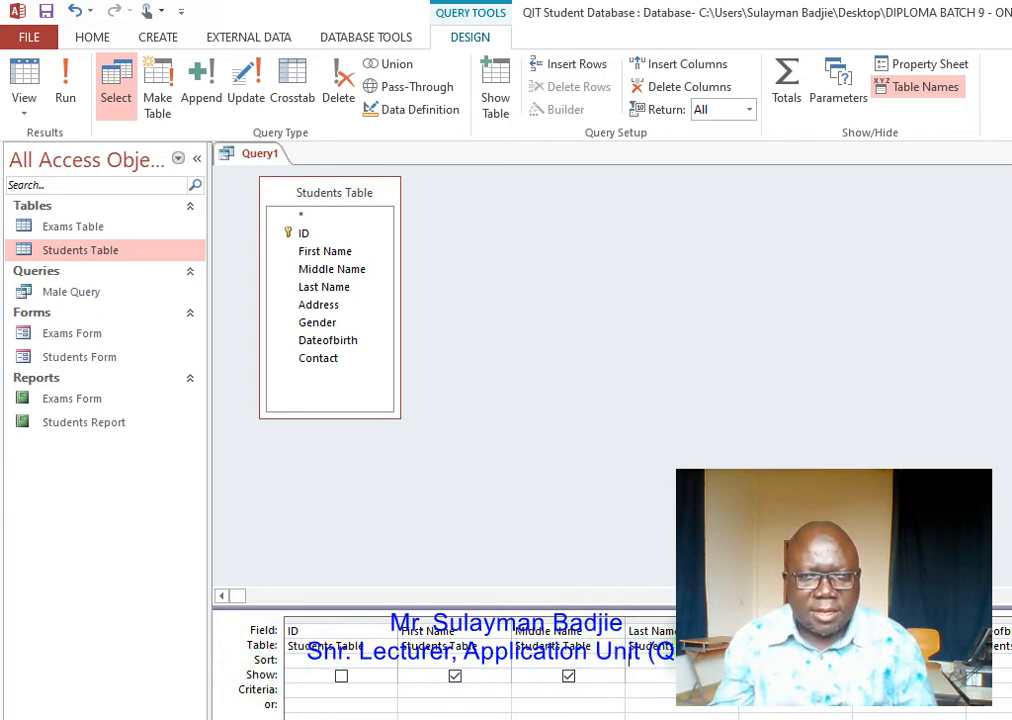
left_click(731, 660)
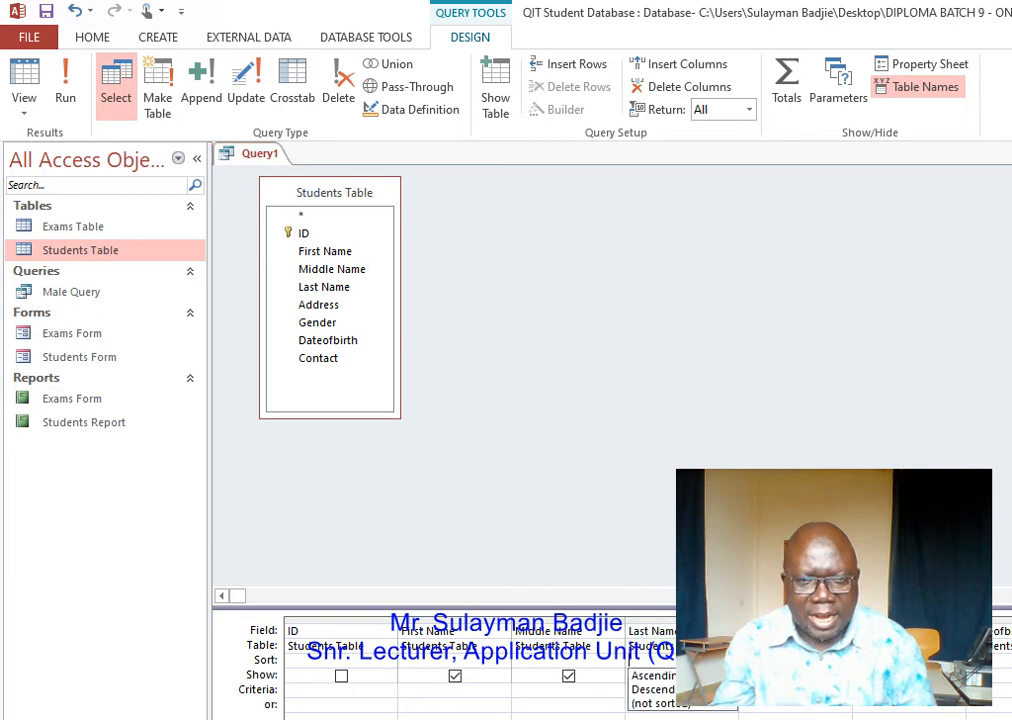
left_click(660, 672)
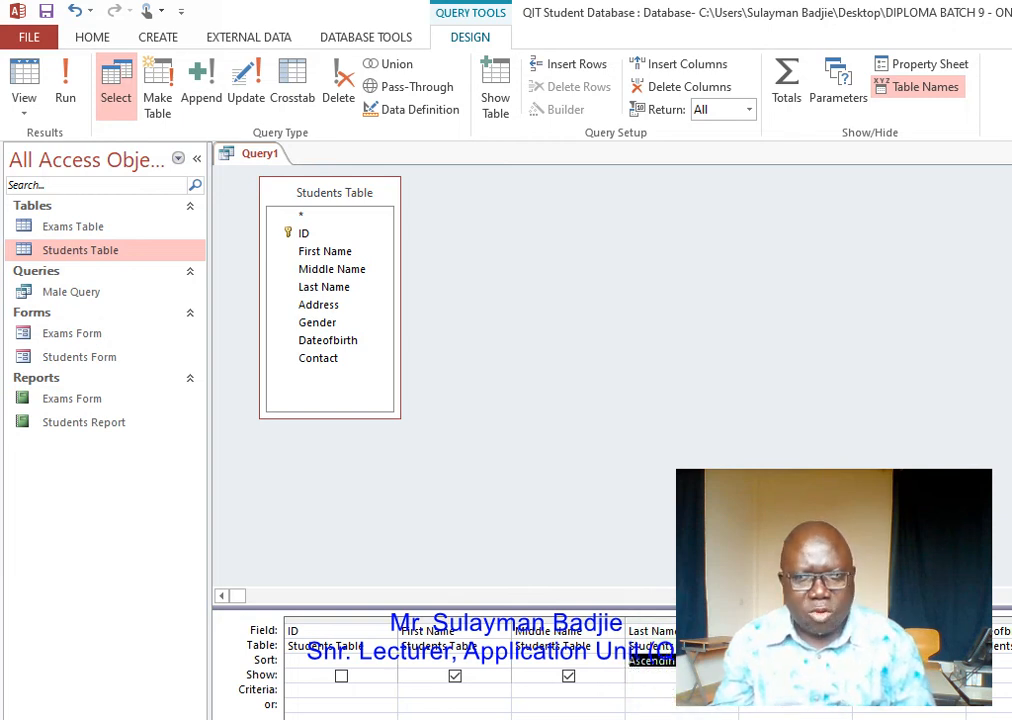
- Set the Gender criterion to Female and run the query
left_click(856, 705)
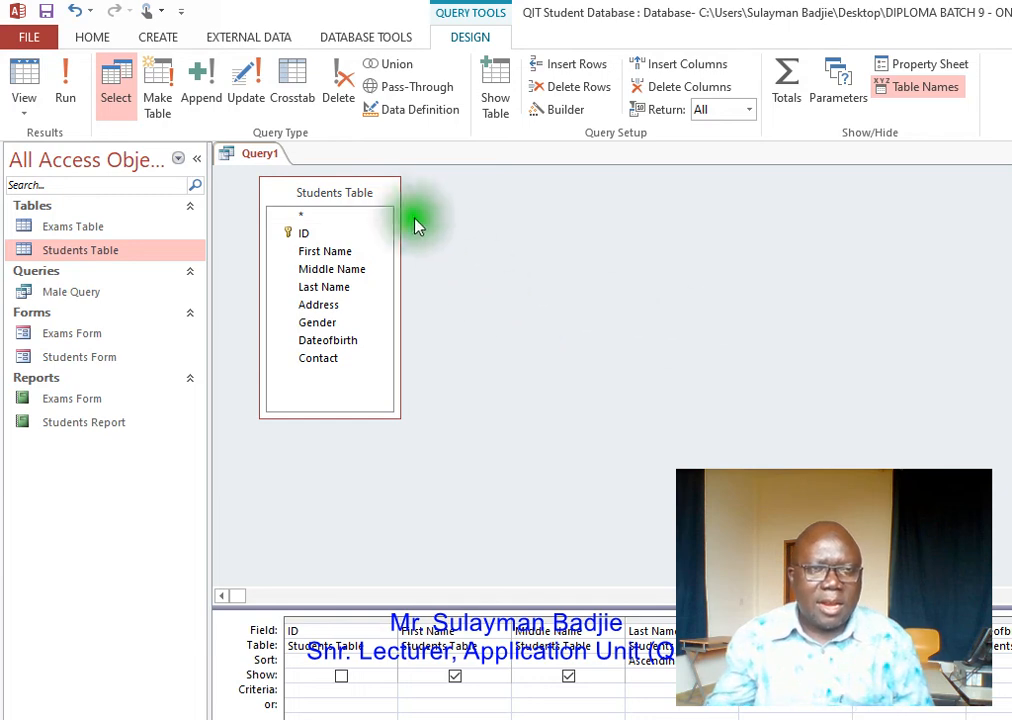
left_click(57, 80)
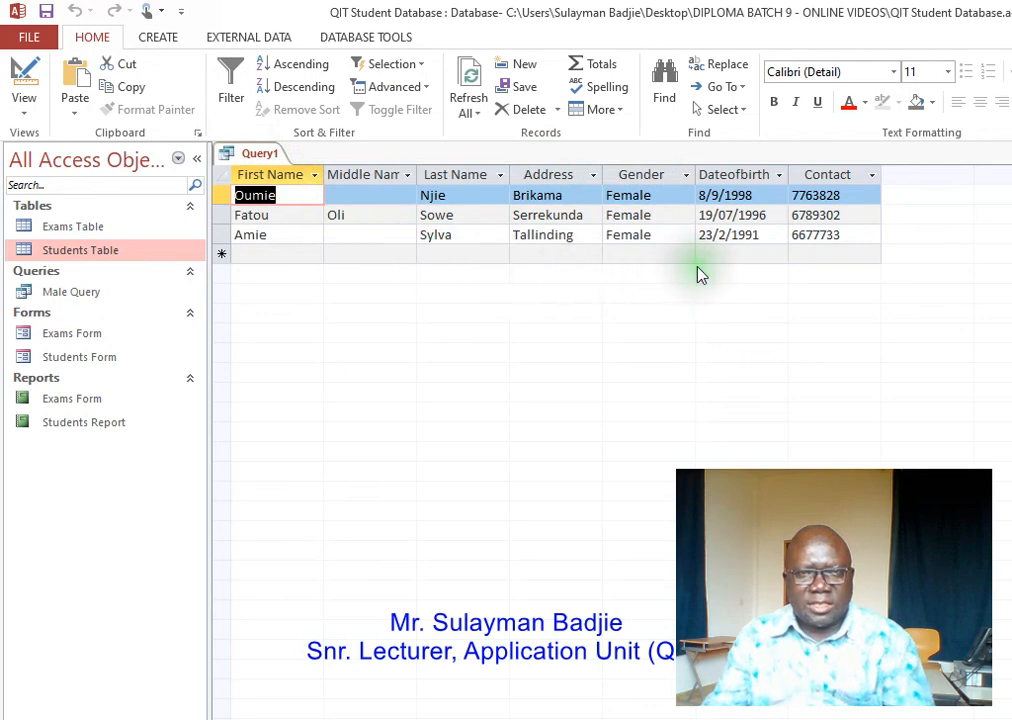
- Save the query under the name Female Query
right_click(262, 154)
left_click(300, 164)
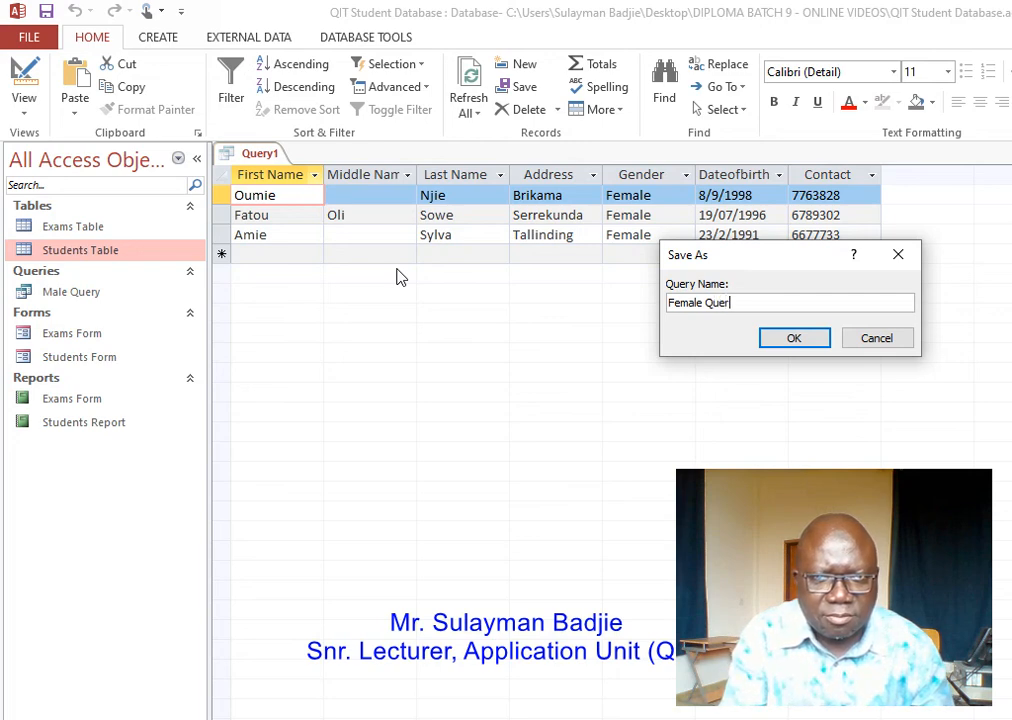
left_click(794, 339)
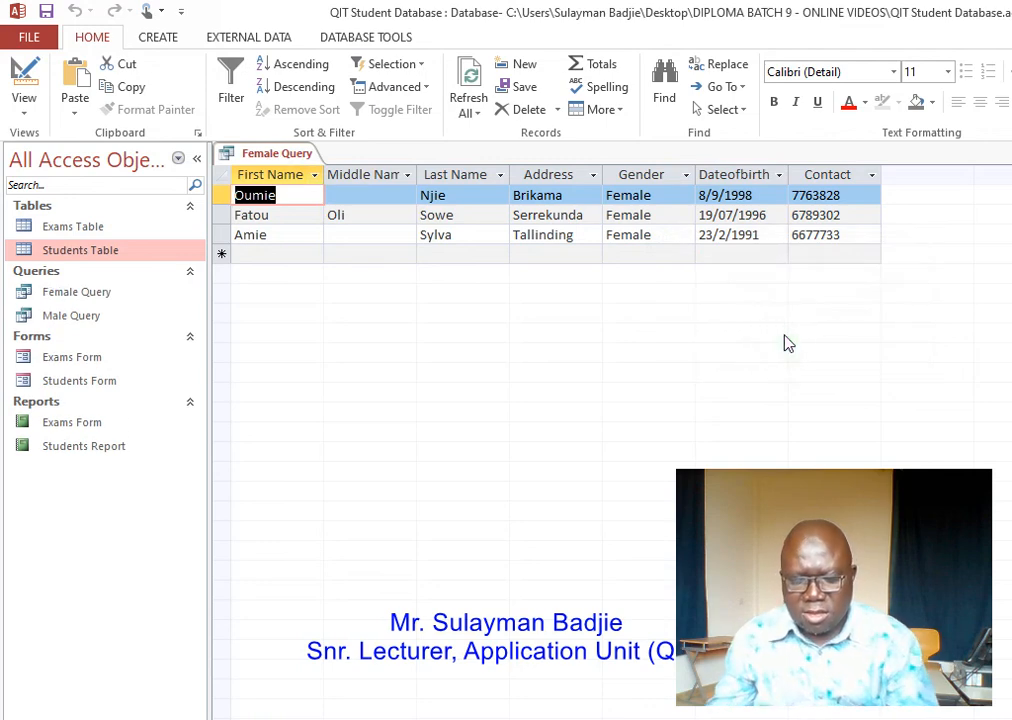
left_click(836, 456)
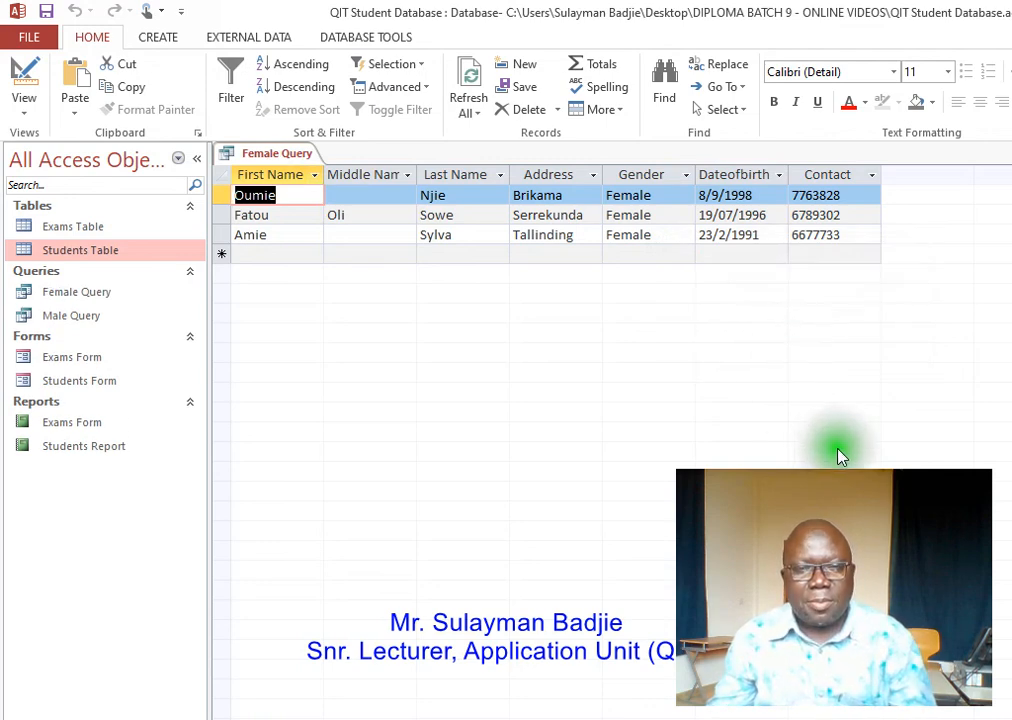